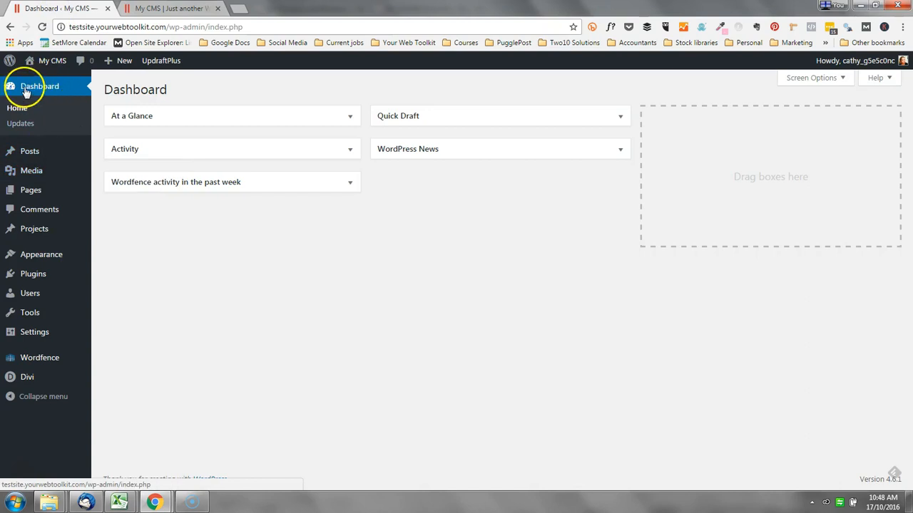
Step: Open the Sample Page from the list of all pages for editing
mouse_move(28, 189)
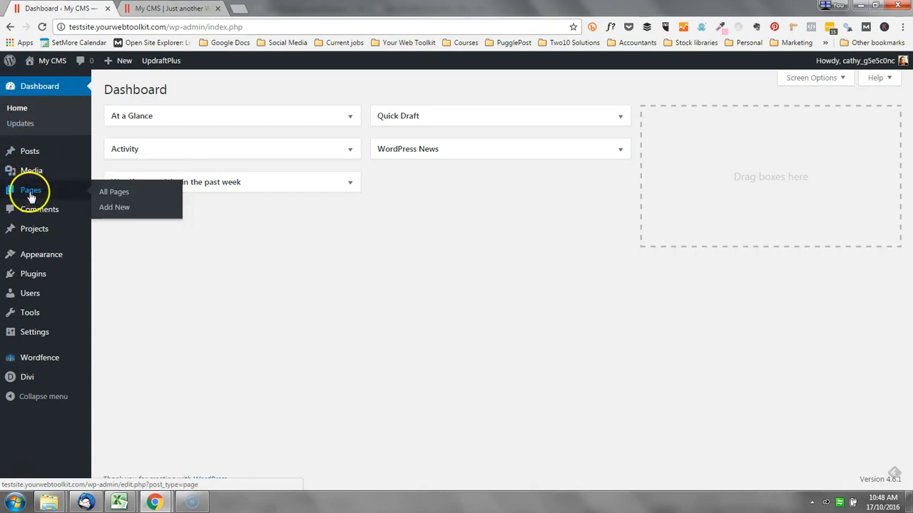
click(122, 194)
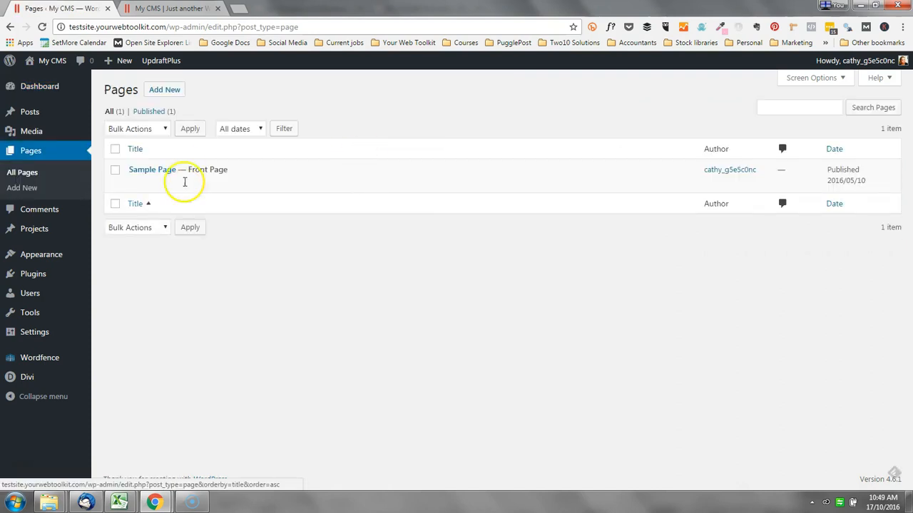
mouse_move(180, 181)
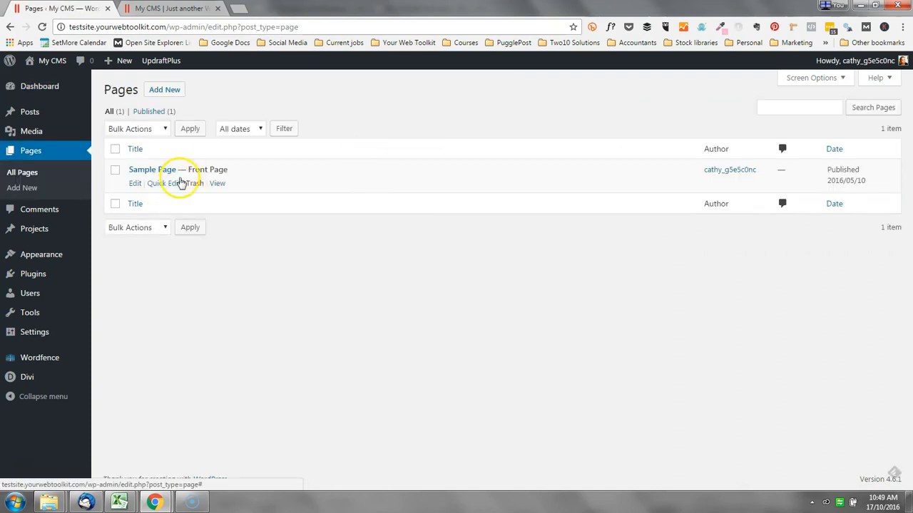
click(135, 185)
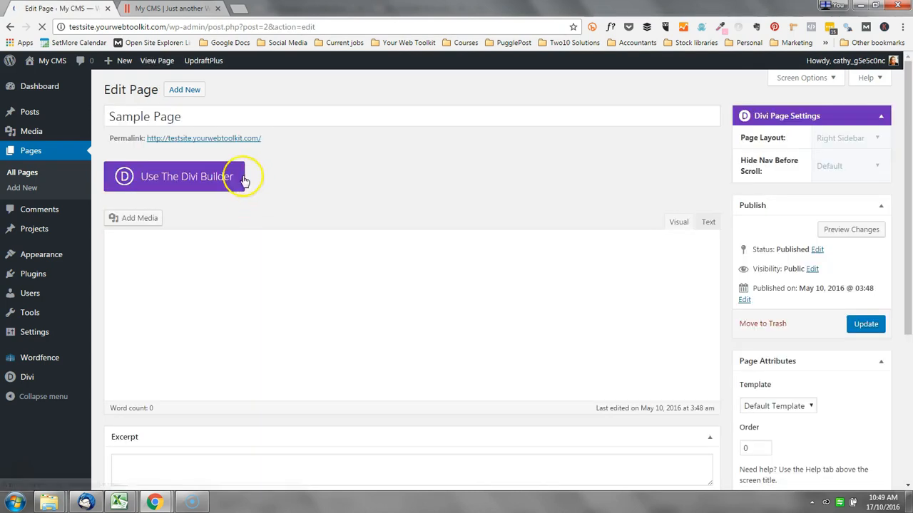
Step: Retitle the Sample Page as Home and update the page
drag(191, 117, 108, 114)
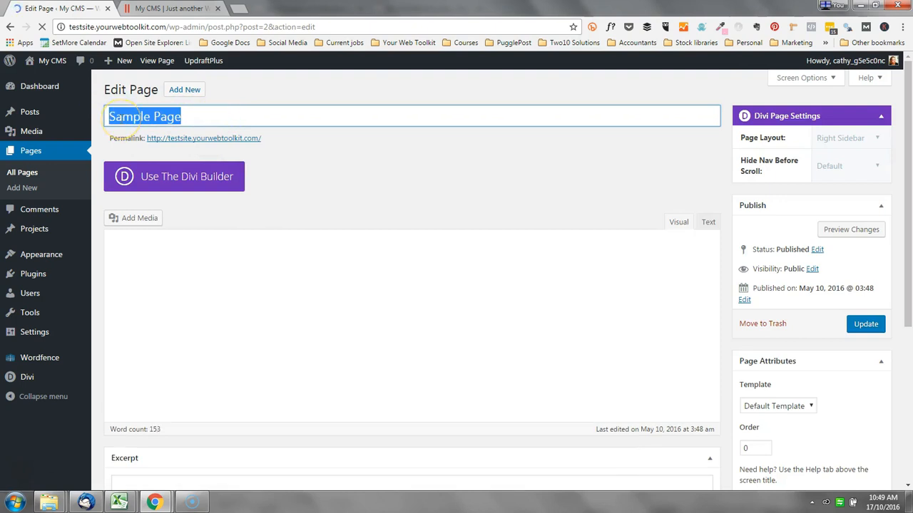
text(J)
key(BackSpace)
text(Home)
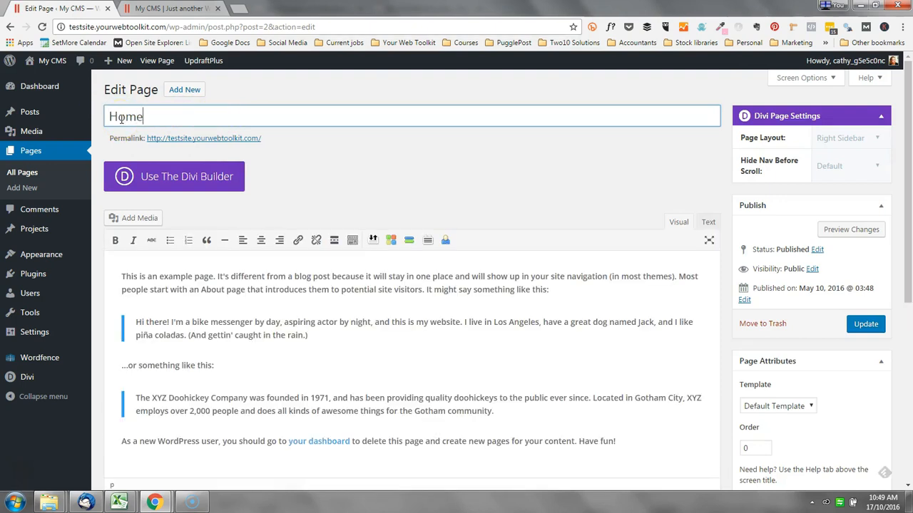
click(341, 365)
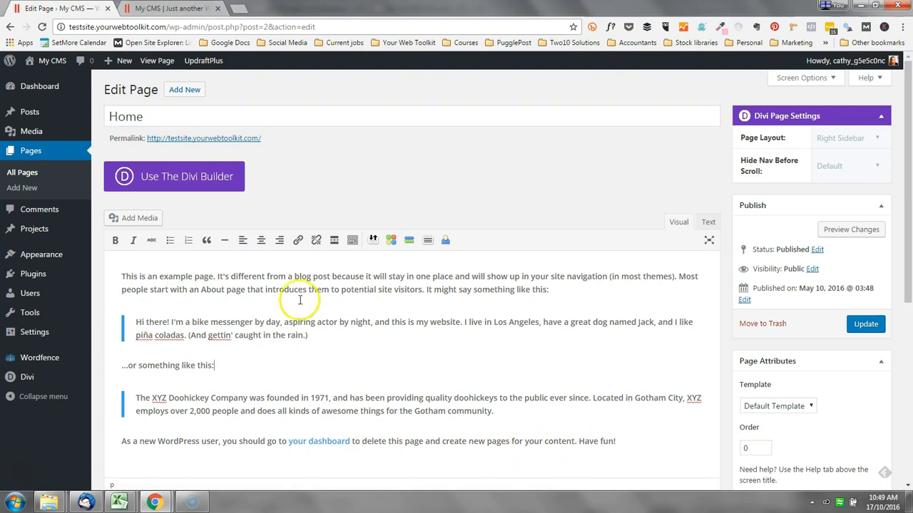
click(879, 328)
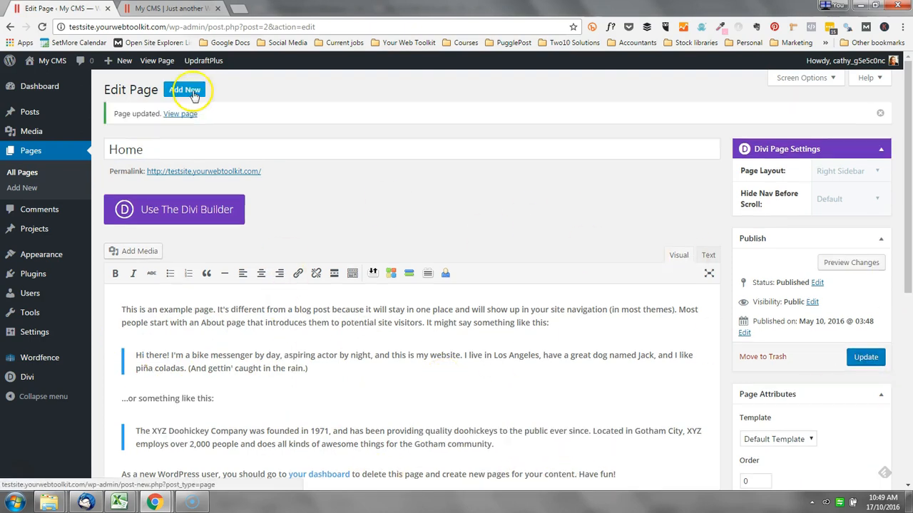
Step: Create a new page titled About Me and let its draft save
click(192, 91)
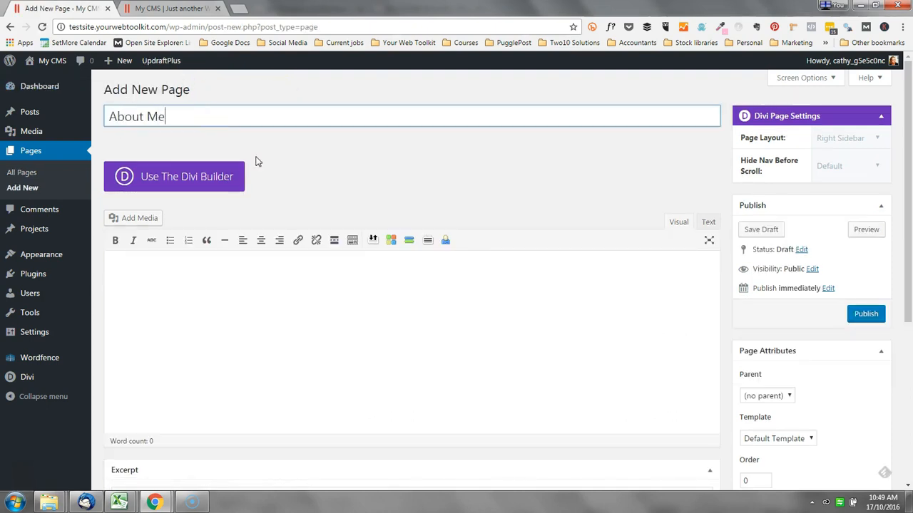
click(292, 321)
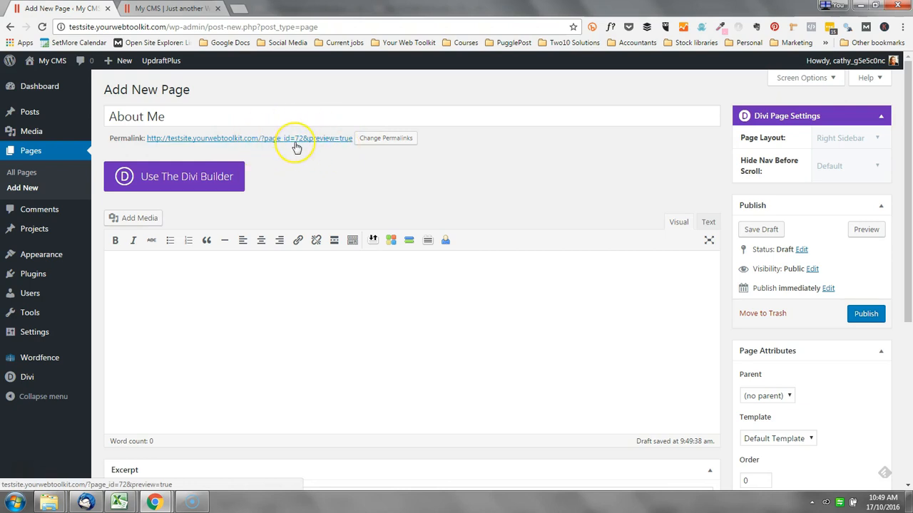
Step: Change the site's permalink structure to Post name and save the permalink settings
click(385, 137)
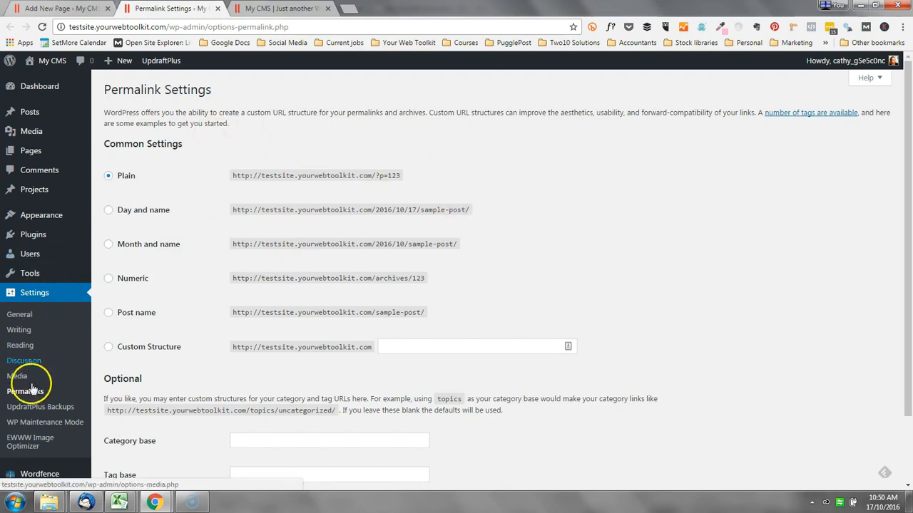
scroll(525, 261, down, 2)
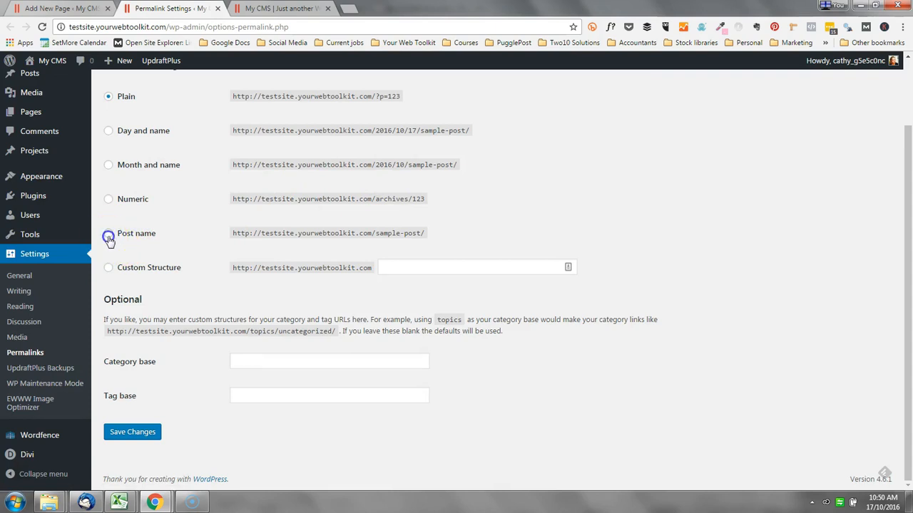
click(230, 235)
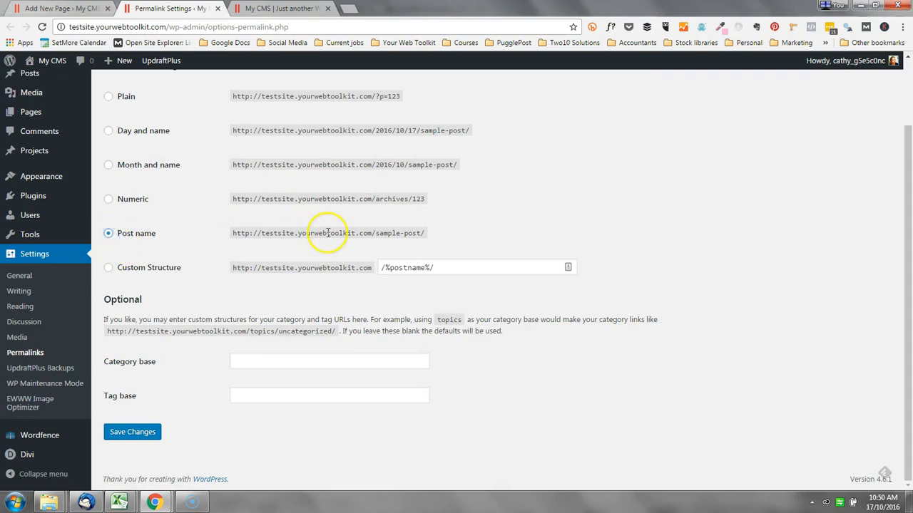
click(135, 432)
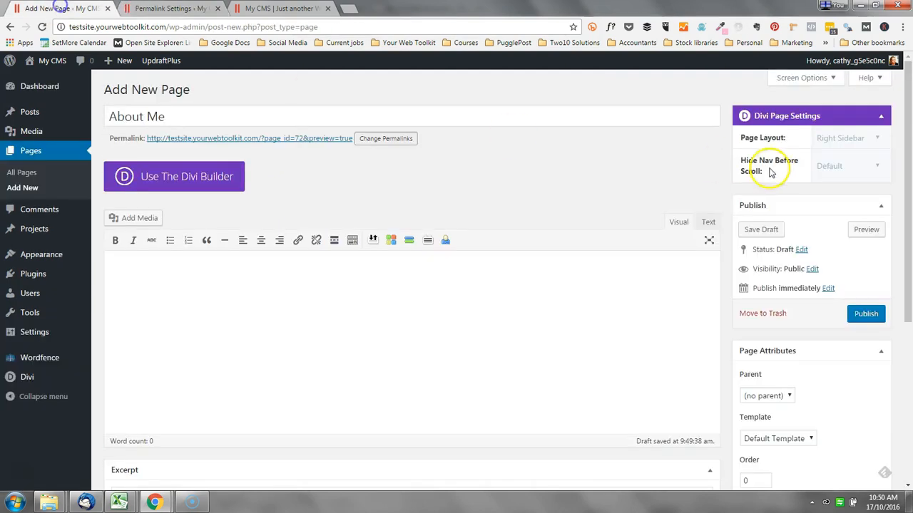
Step: Publish the About Me page and open it on the live site through its permalink
click(867, 315)
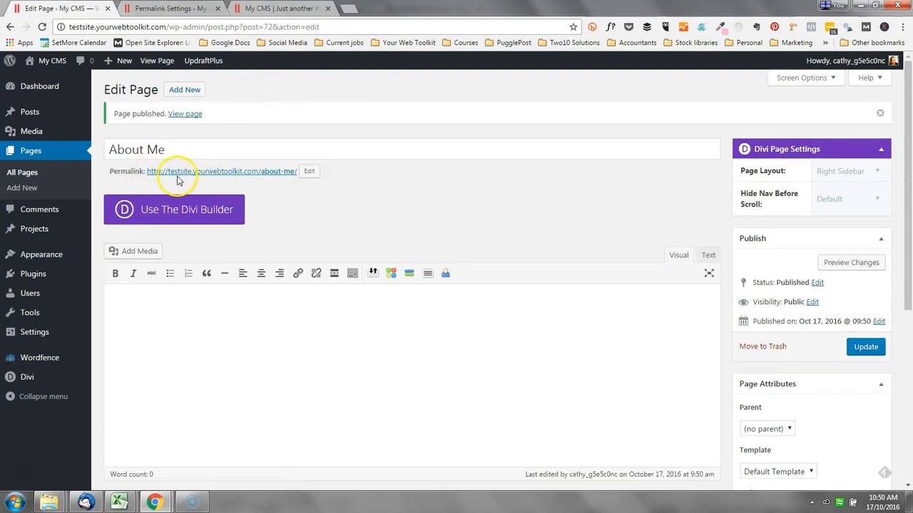
click(278, 174)
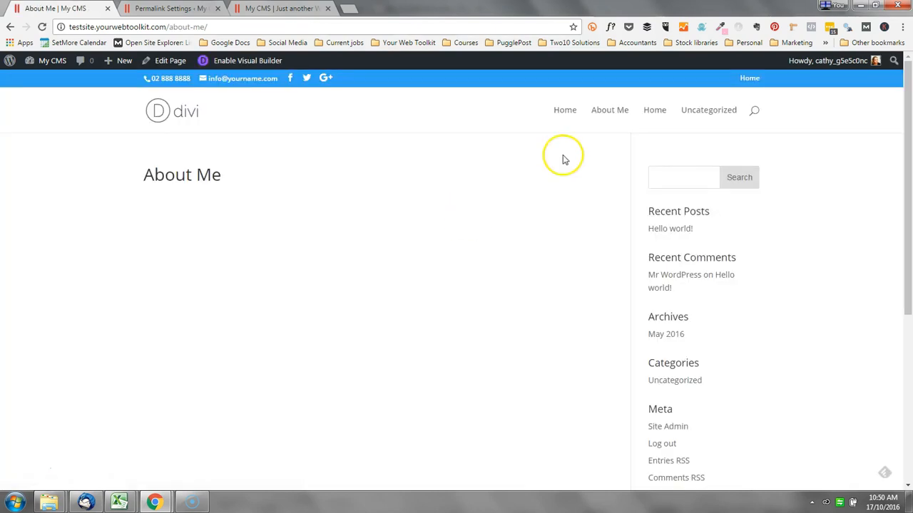
click(40, 10)
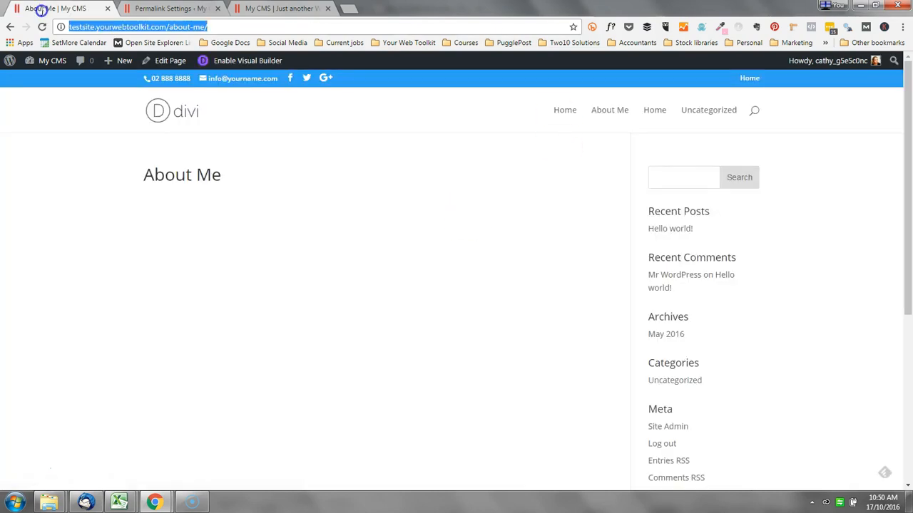
click(56, 10)
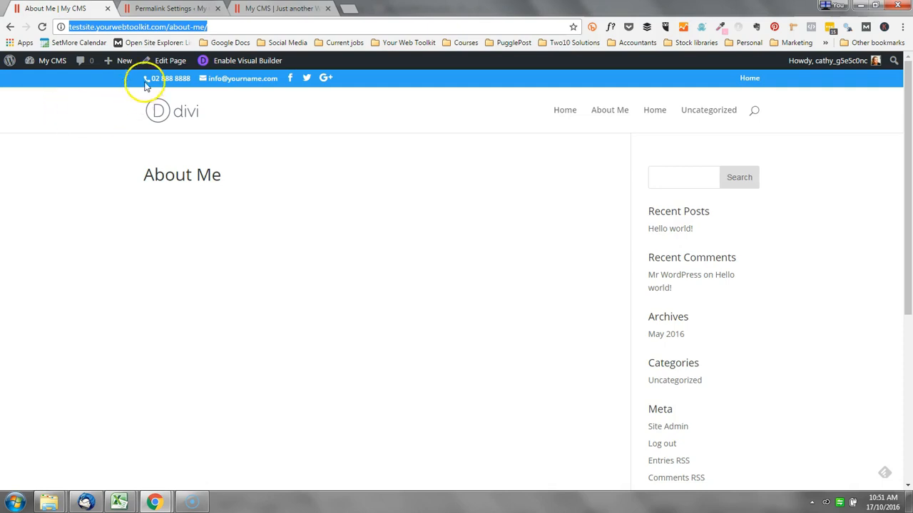
Step: Reopen the About Me page in the editor and place the cursor in its empty content area
click(171, 63)
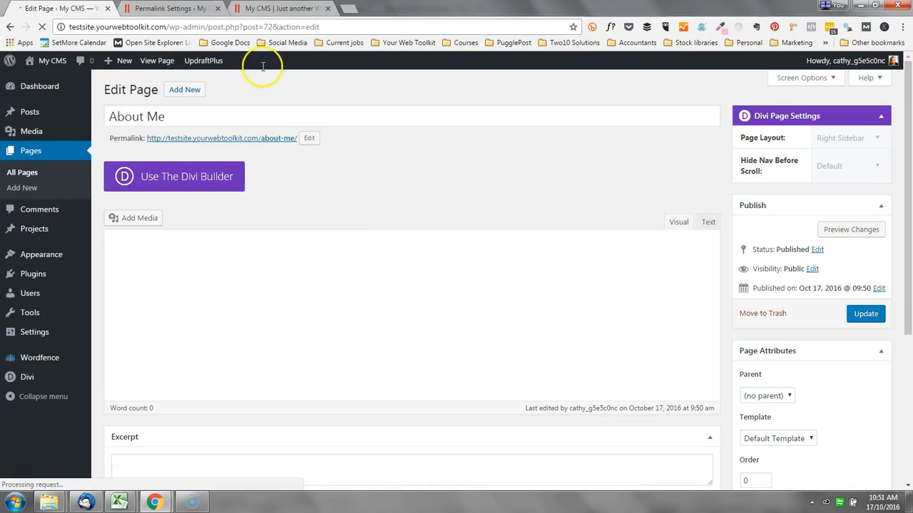
click(277, 285)
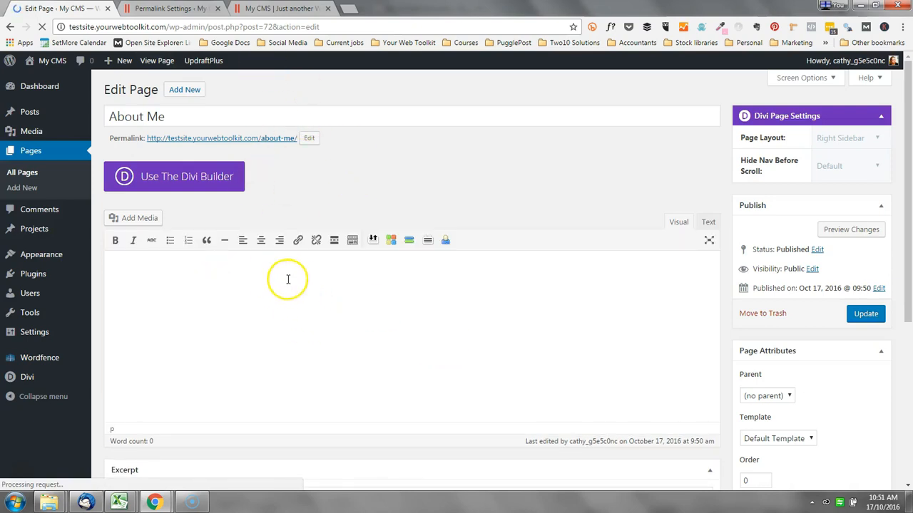
click(299, 279)
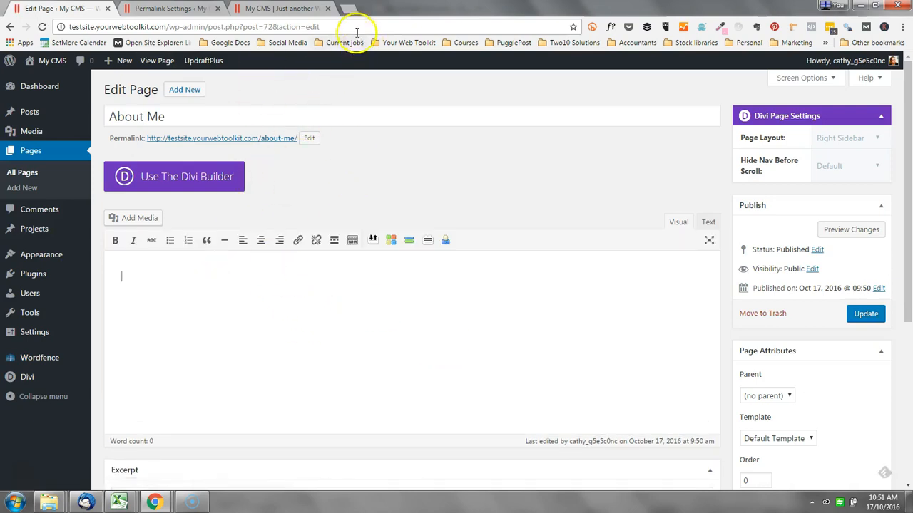
Step: Look up lorem ipsum in a new browser tab and generate 5 paragraphs of placeholder text on lipsum.com
click(348, 8)
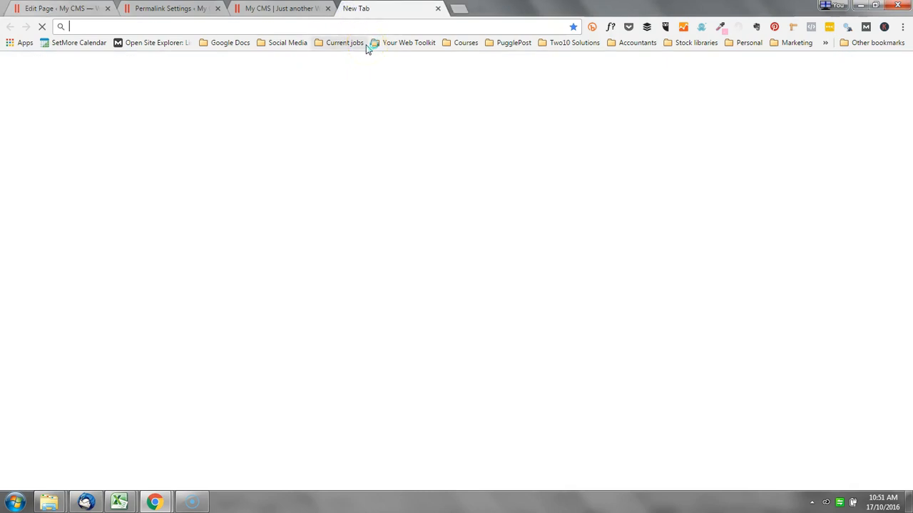
text(lo)
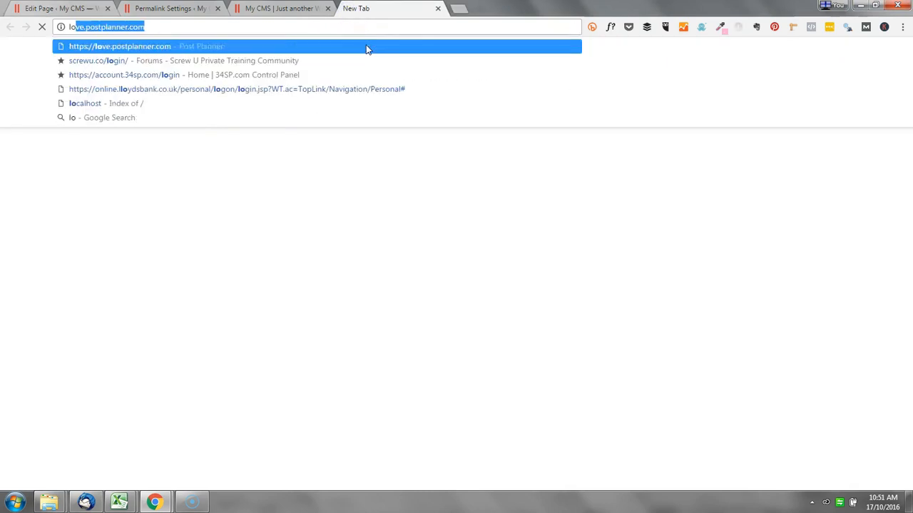
text(rem ipsum)
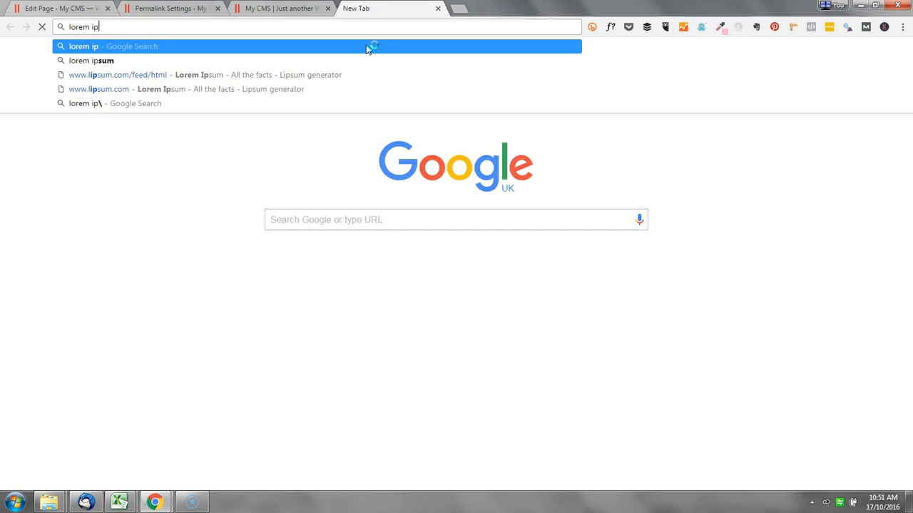
key(Return)
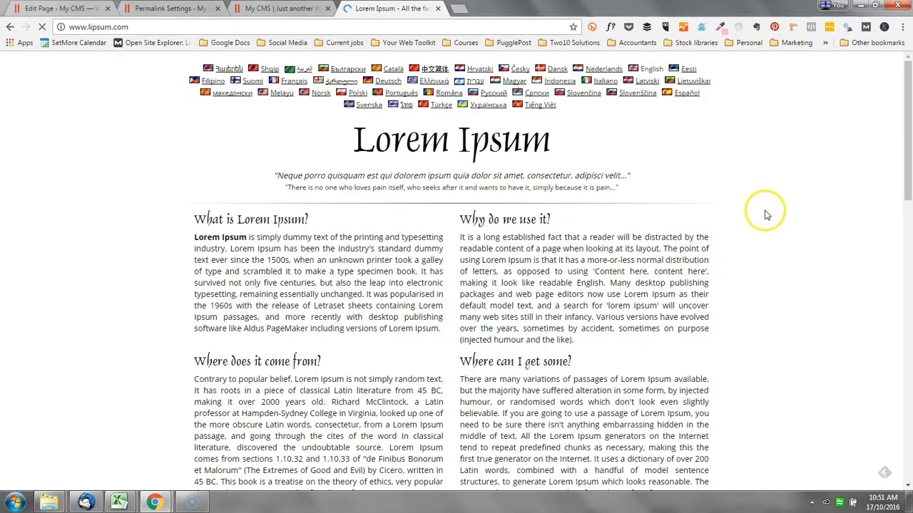
scroll(780, 234, down, 4)
scroll(547, 238, up, 1)
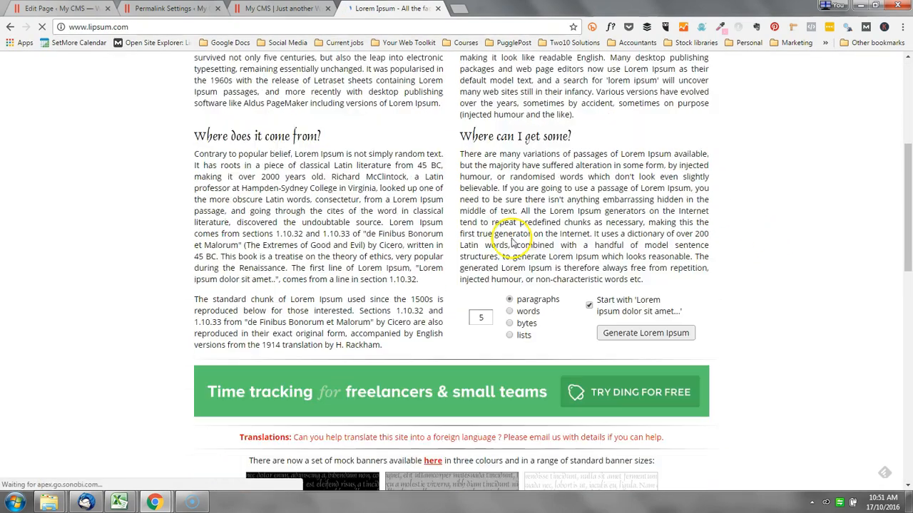
click(623, 335)
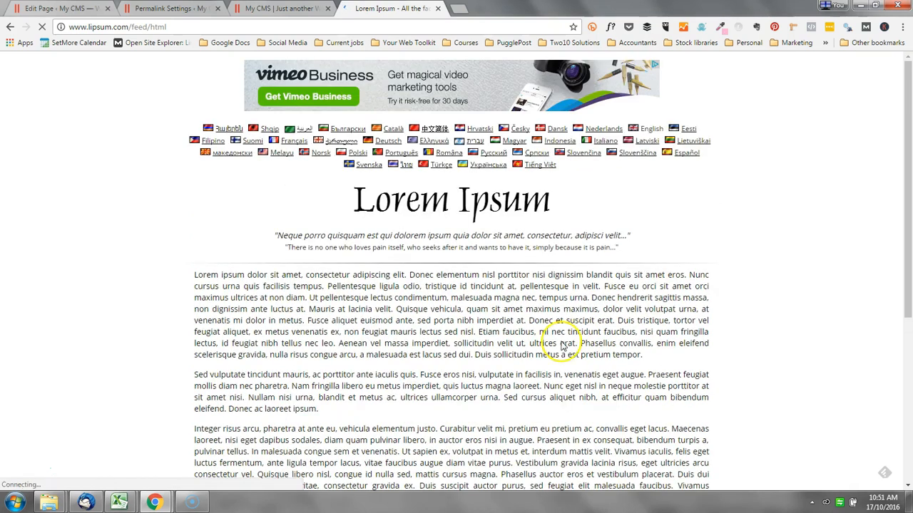
Step: Copy the first two generated paragraphs into the About Me page's content and update the page
drag(293, 387, 188, 267)
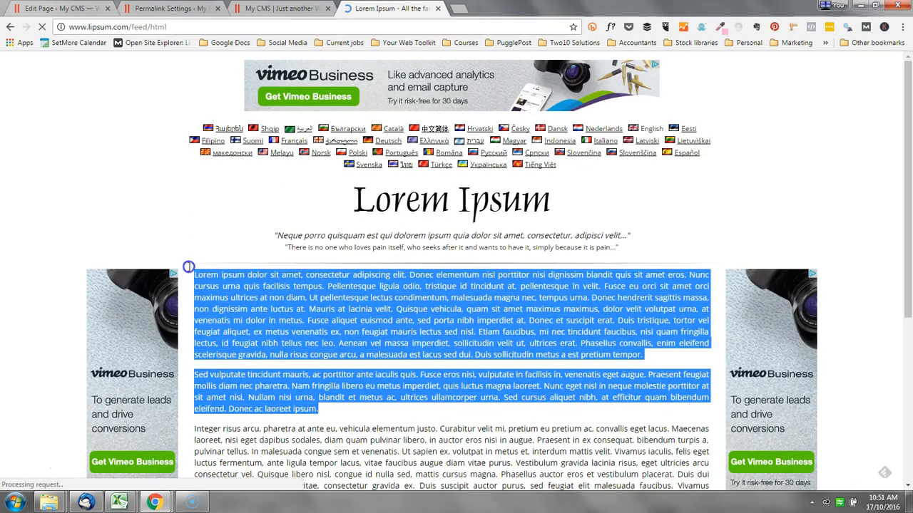
click(169, 230)
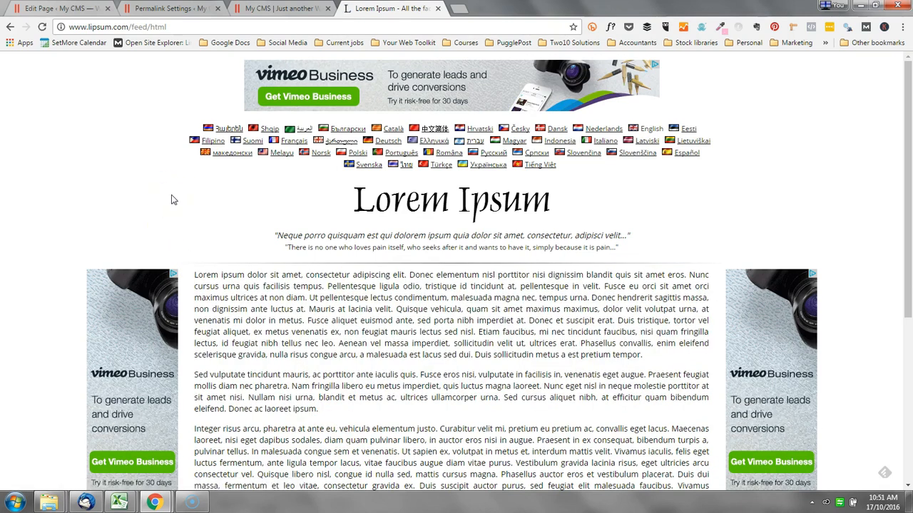
click(86, 8)
click(216, 285)
text(Lorem ipsum dolor sit amet, consectetur adipiscing elit. Donec elementum nisl porttitor nisi dignissim blandit quis sit amet eros. Nunc cursus urna quis facilisis tempus. Pellentesque ligula odio, tristique id tincidunt at, pellentesque in velit. Fusce eu orci sit amet orci maximus ultrices at non diam. Ut pellentesque lectus condimentum, malesuada magna nec, tempus urna. Donec hendrerit sagittis massa, non dignissim ante luctus at. Mauris at lacinia velit. Quisque vehicula, quam sit amet maximus maximus, dolor velit volutpat urna, at venenatis mi dolor in metus. Fusce aliquet euismod ante, sed porta nibh imperdiet at. Donec et suscipit erat. Duis tristique, tortor vel feugiat aliquet, ex metus venenatis ex, non feugiat mauris lectus sed nisl. Etiam faucibus, mi nec tincidunt faucibus, nisi quam fringilla lectus, id feugiat nibh tellus nec leo. Aenean vel massa imperdiet, sollicitudin velit ut, ultrices erat. Phasellus convallis, enim eleifend scelerisque gravida, nulla risus congue arcu, a malesuada est lacus sed dui. Duis sollicitudin metus a est pretium tempor.  Sed vulputate tincidunt mauris, ac porttitor ante iaculis quis. Fusce eros nisi, vulputate in facilisis in, venenatis eget augue. Praesent feugiat mollis diam nec pharetra. Nam fringilla libero eu metus imperdiet, quis luctus magna laoreet. Nunc eget nisl in neque molestie porttitor at sit amet nisi. Nullam nisi urna, blandit et metus ac, ultrices ullamcorper urna. Sed cursus aliquet nibh, at efficitur quam bibendum eleifend. Donec ac laoreet ipsum.)
click(865, 314)
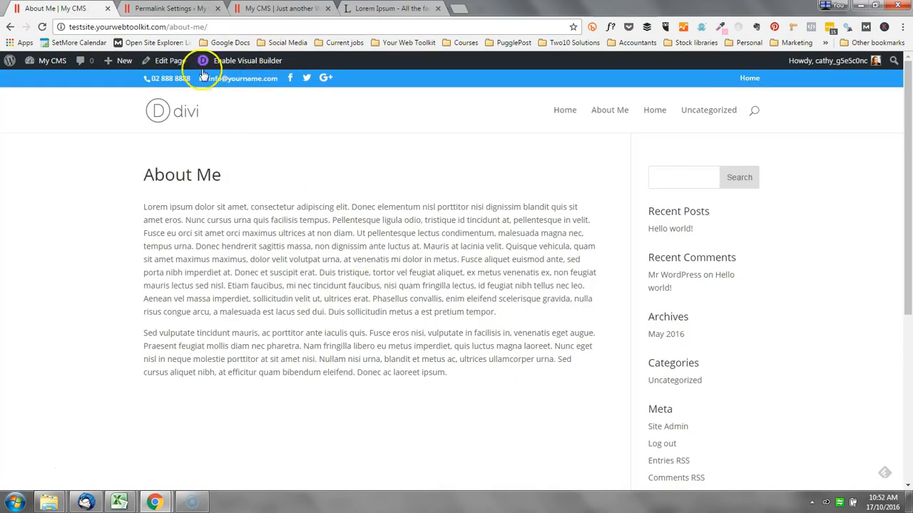
Step: Return to the page editor, then create and publish a new page titled Services with no content
click(174, 62)
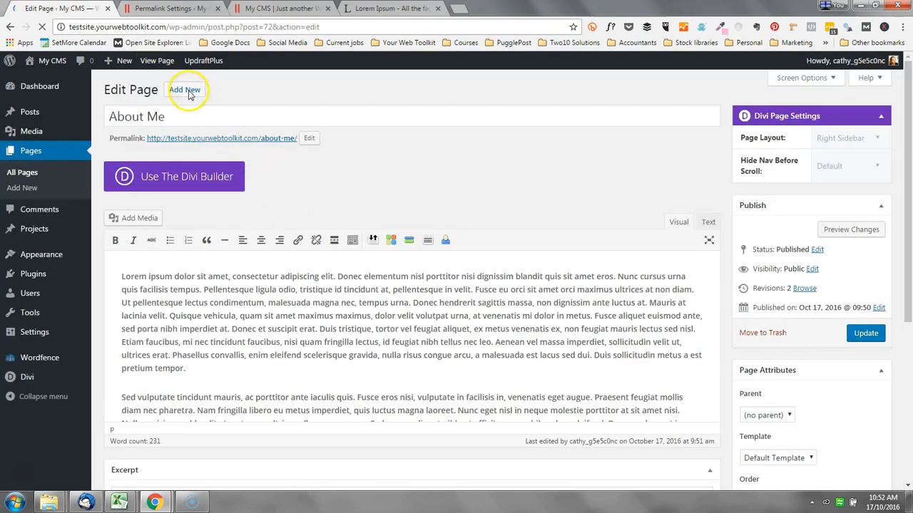
click(187, 93)
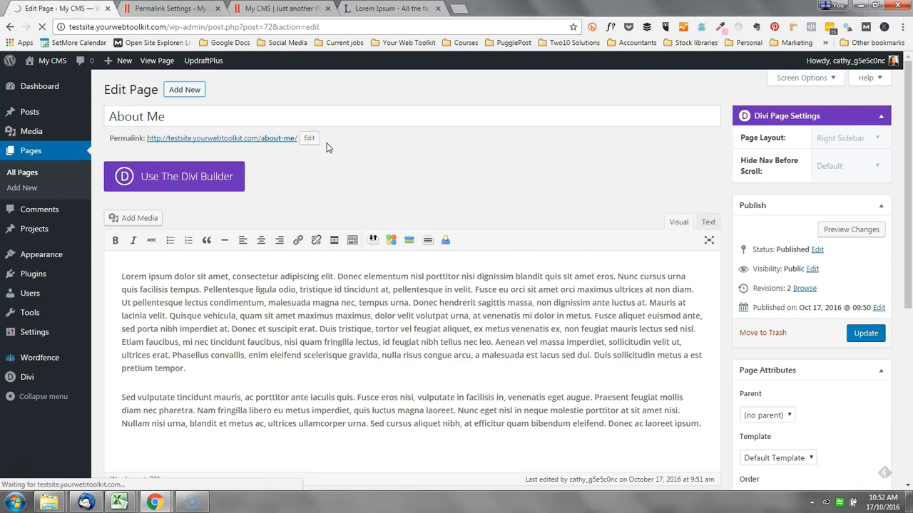
text(Services)
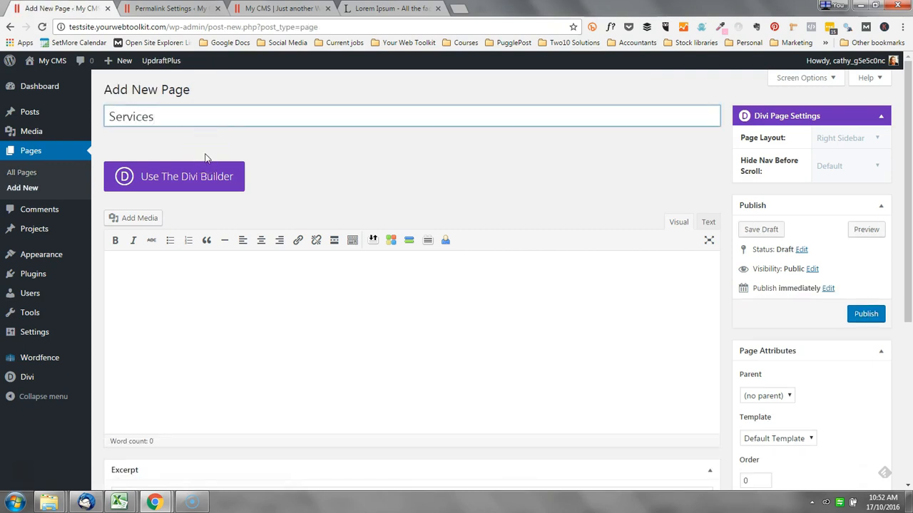
click(431, 207)
click(865, 314)
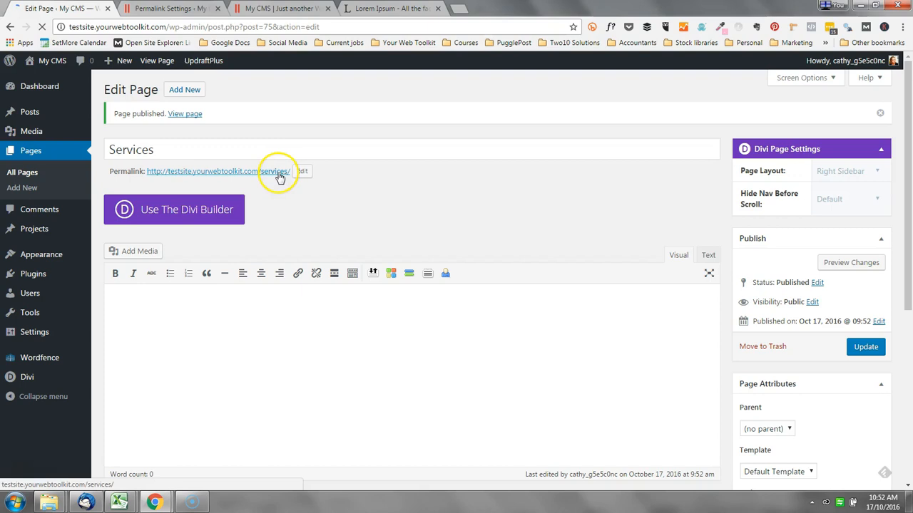
Step: Create and publish two more pages with no content, titled Service Number 1 and Service Number 2
click(185, 92)
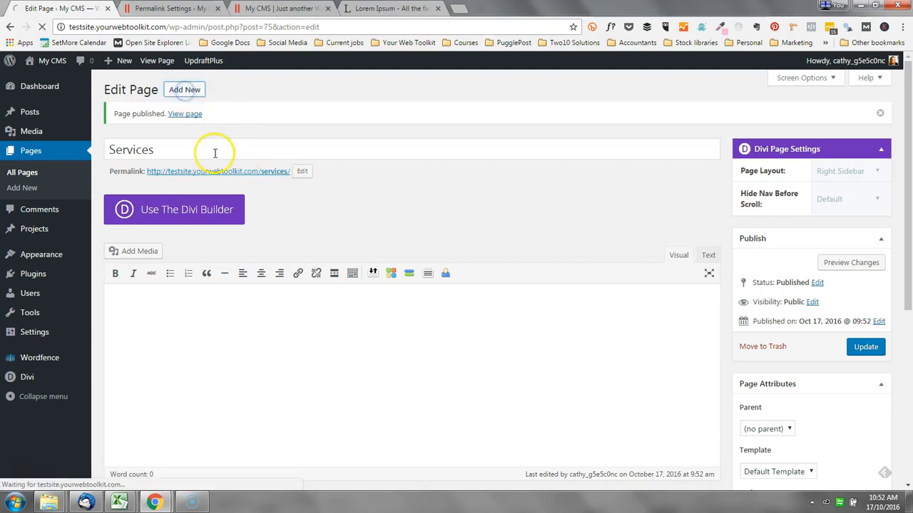
text(Service Number 1)
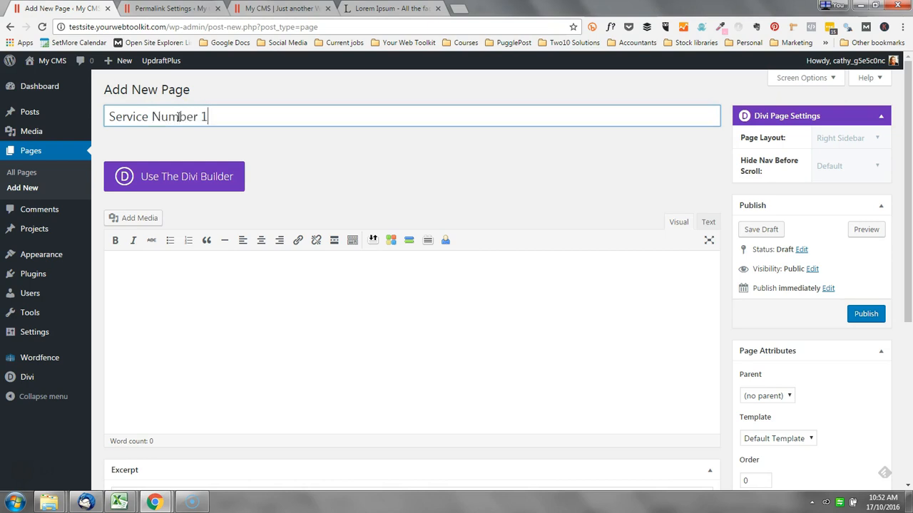
click(864, 314)
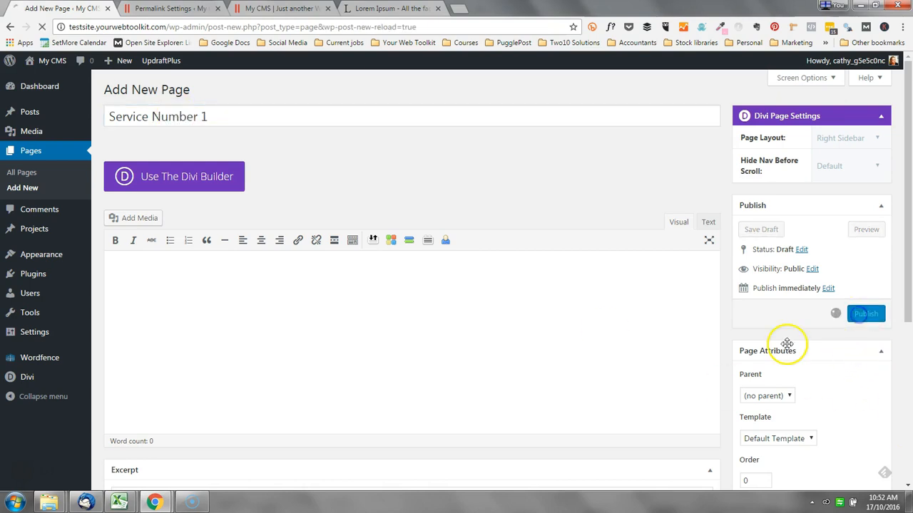
click(194, 93)
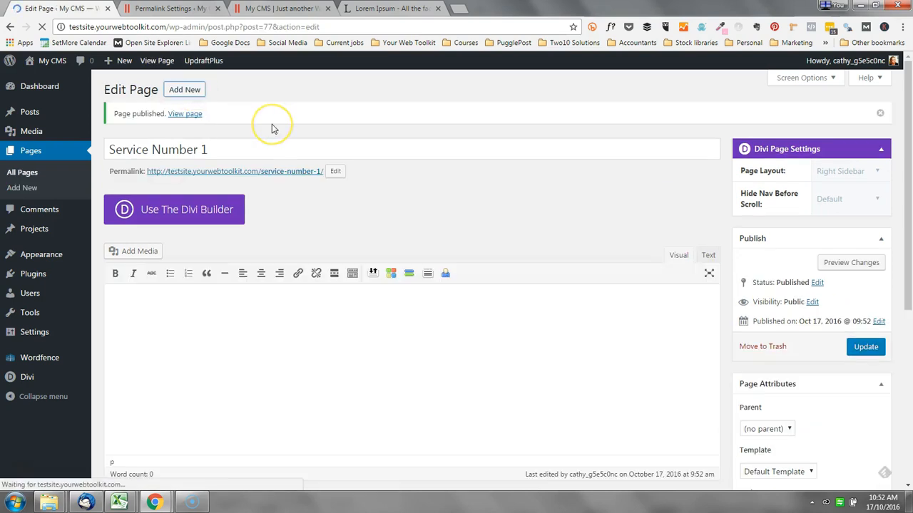
text(Service Number 2)
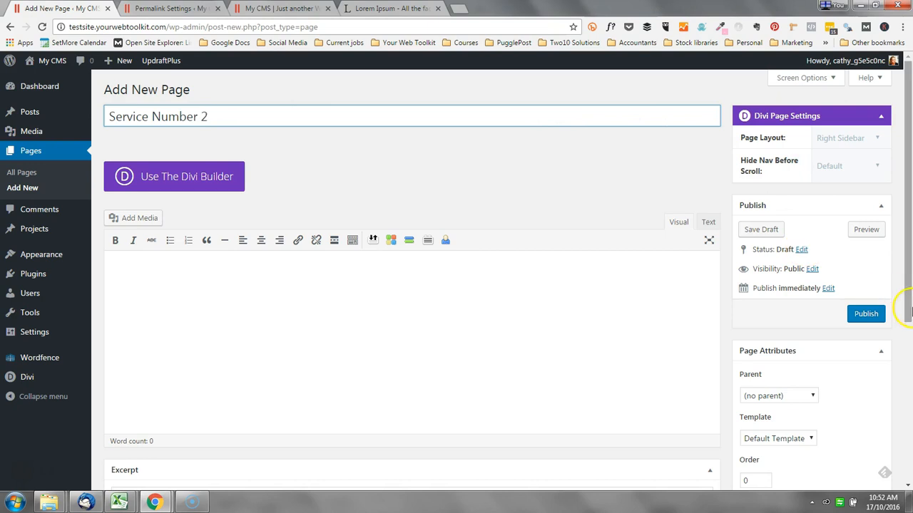
click(870, 314)
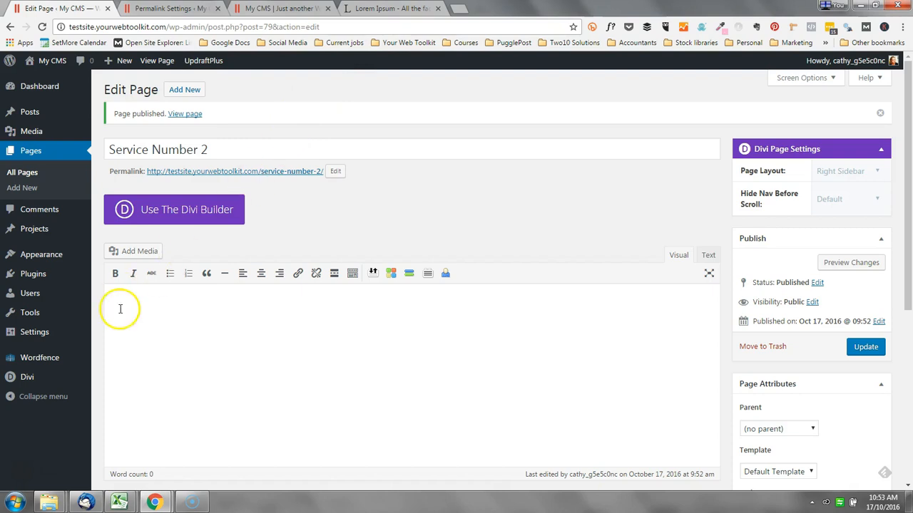
mouse_move(87, 261)
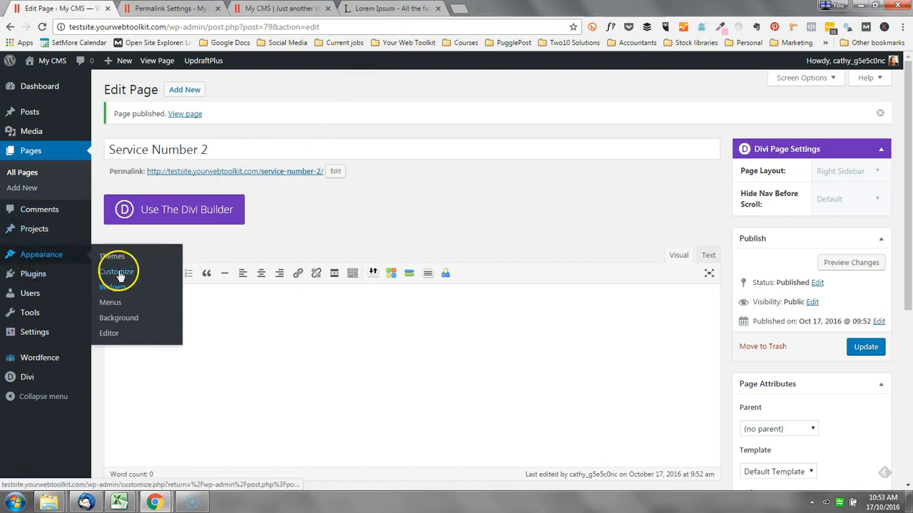
click(118, 275)
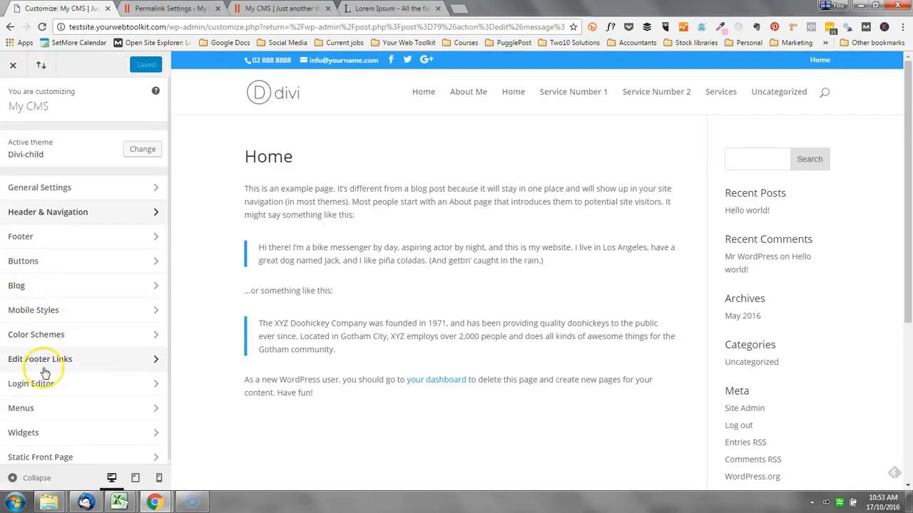
click(42, 409)
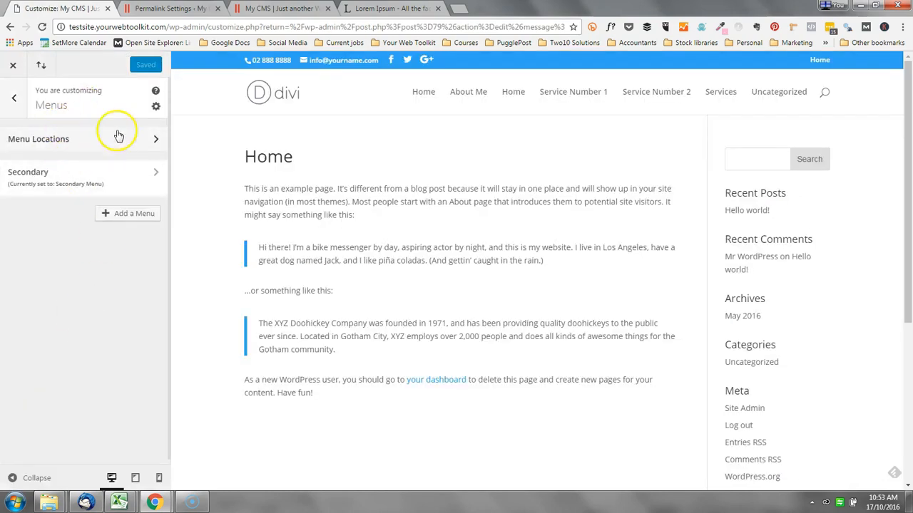
click(13, 66)
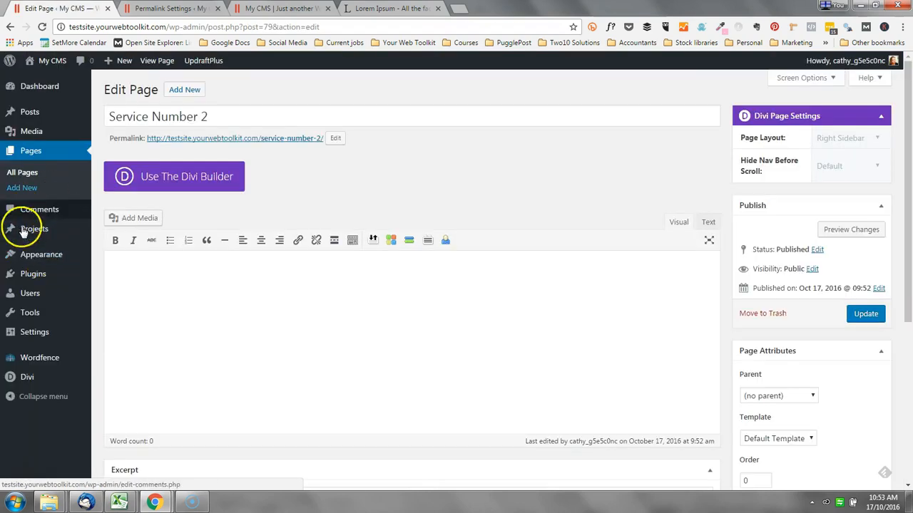
Step: Open the site's Menus management page and show which menu is assigned to each theme location
mouse_move(29, 262)
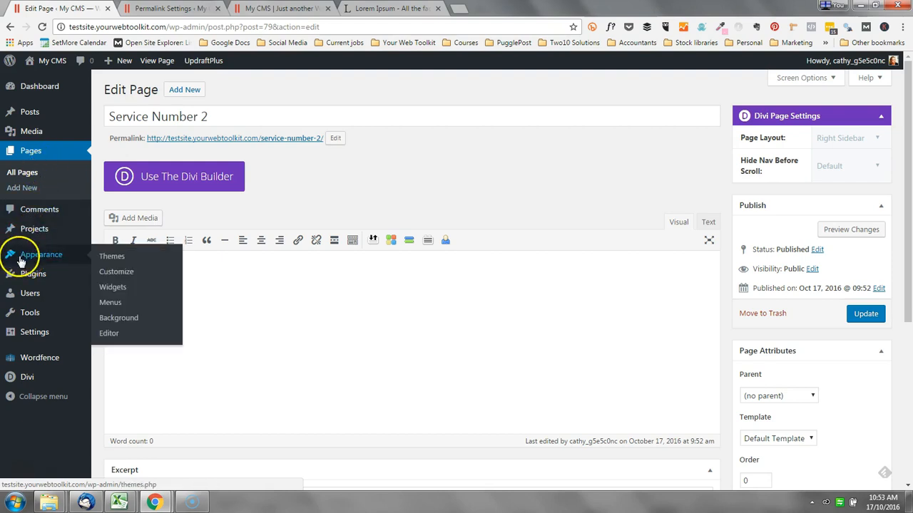
click(110, 303)
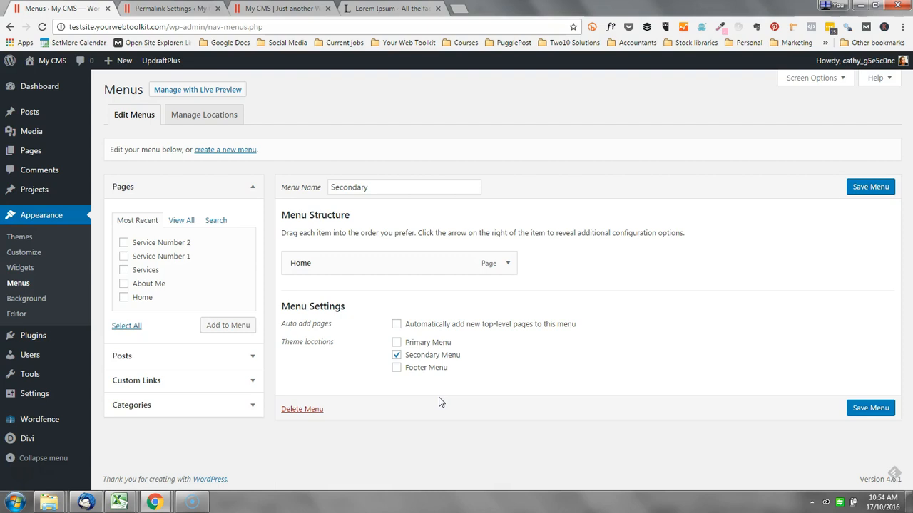
click(205, 117)
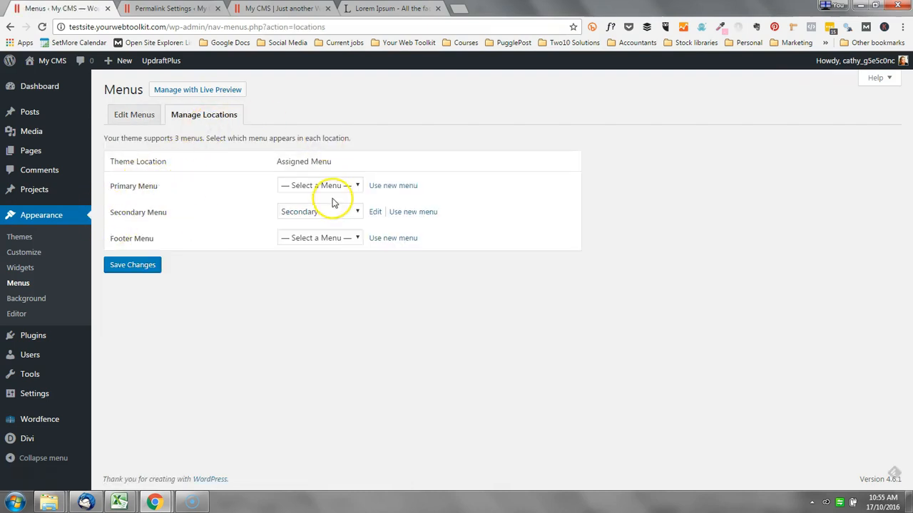
click(294, 191)
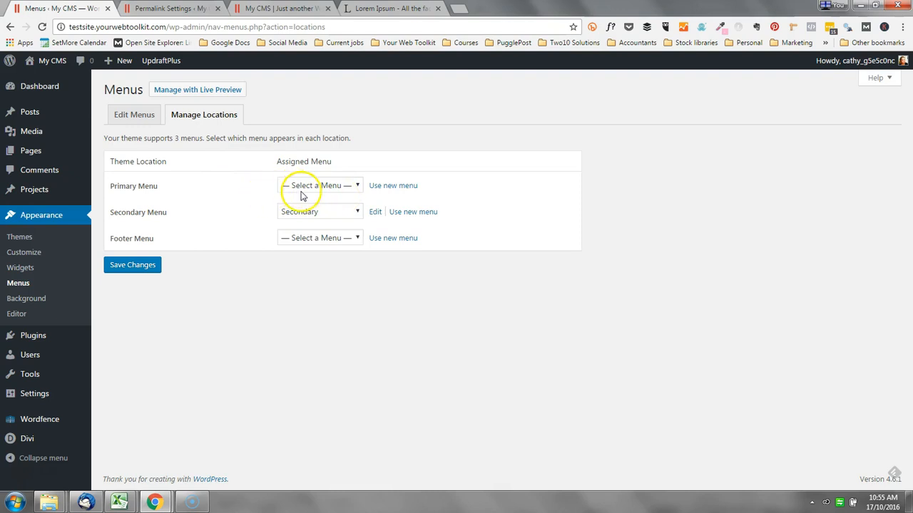
Step: Examine the header navigation and footer on the live site, and return to the menu location assignments
click(293, 9)
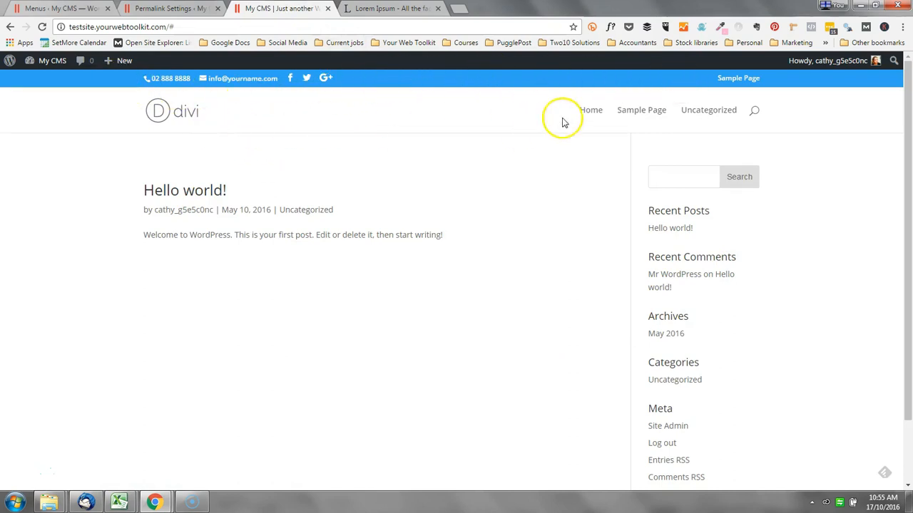
scroll(566, 353, down, 2)
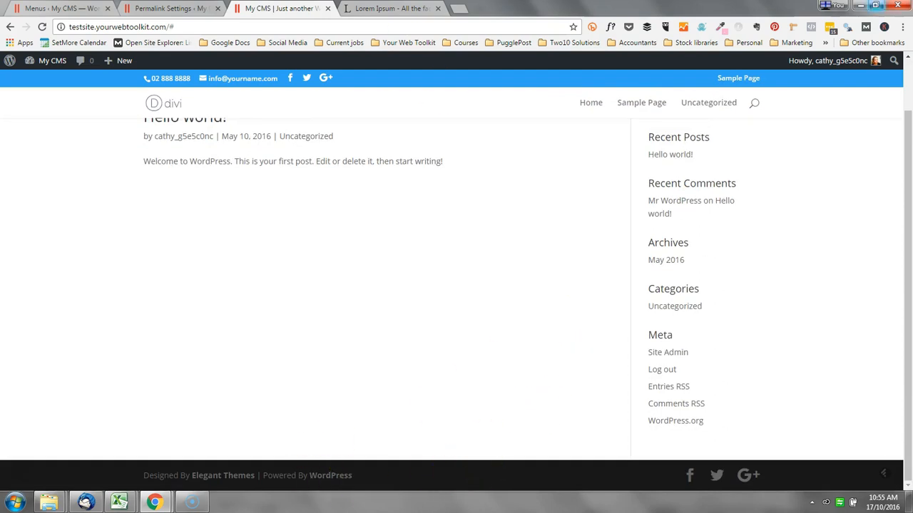
click(86, 9)
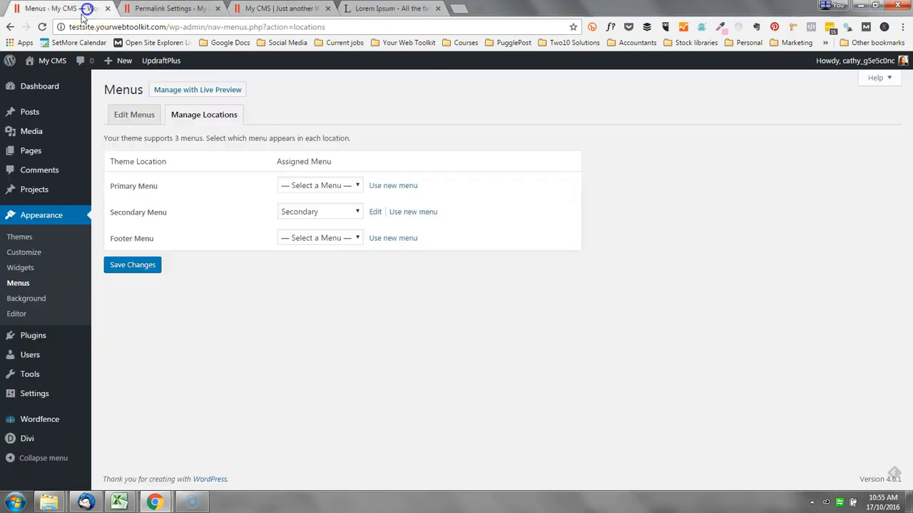
Step: Create a new menu named Primary Menu for the Primary Menu theme location
click(350, 184)
click(351, 184)
click(393, 185)
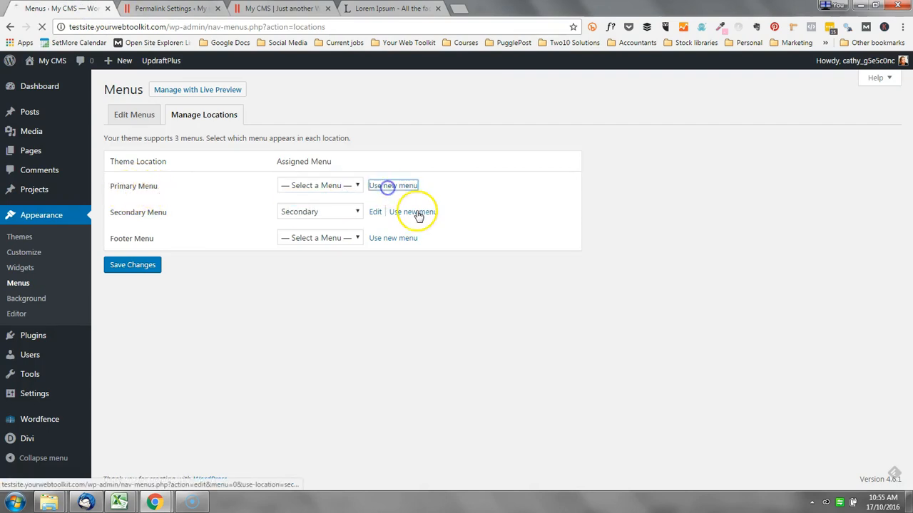
click(361, 188)
text(Primary)
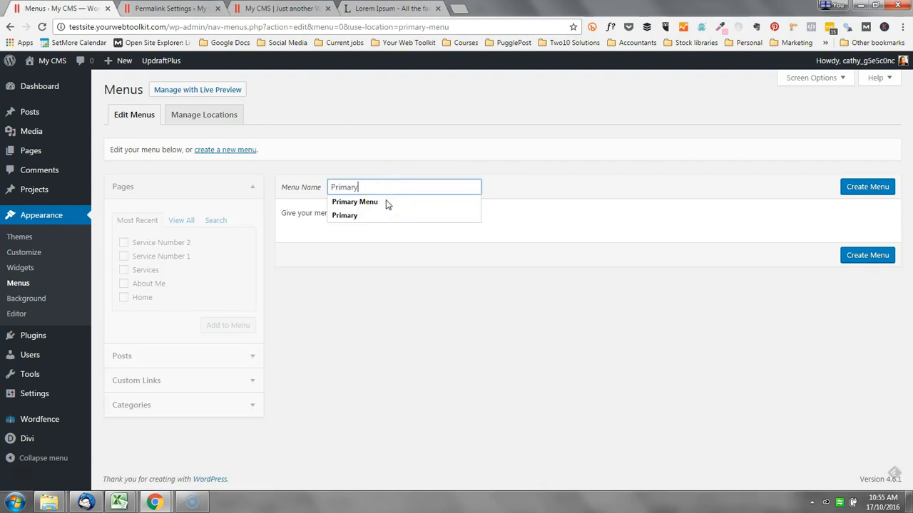
click(386, 202)
click(867, 186)
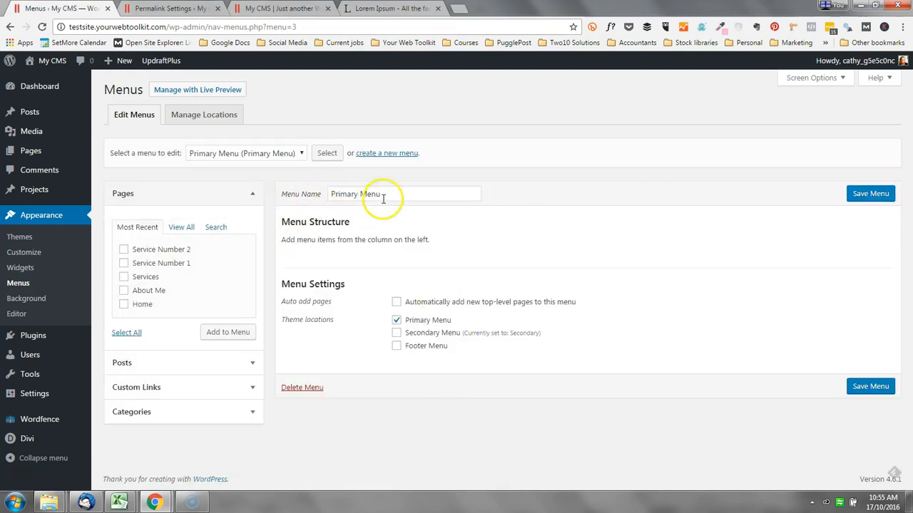
drag(394, 191, 340, 194)
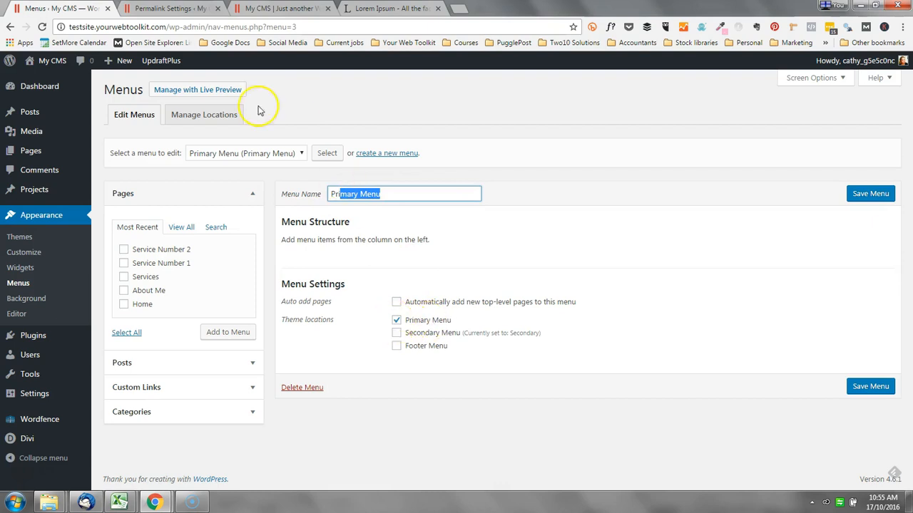
click(261, 152)
click(260, 157)
Step: Return to the menu location assignments and choose the Secondary menu for the Secondary Menu location
click(207, 115)
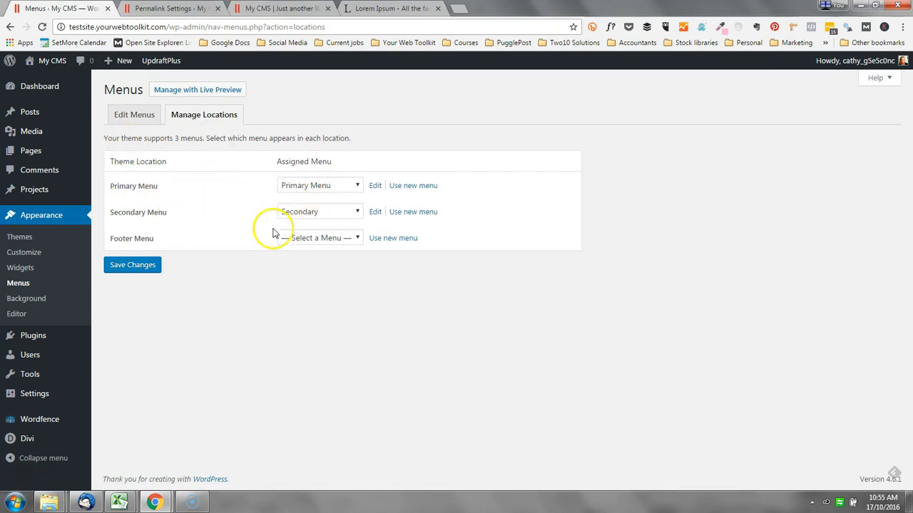
click(326, 213)
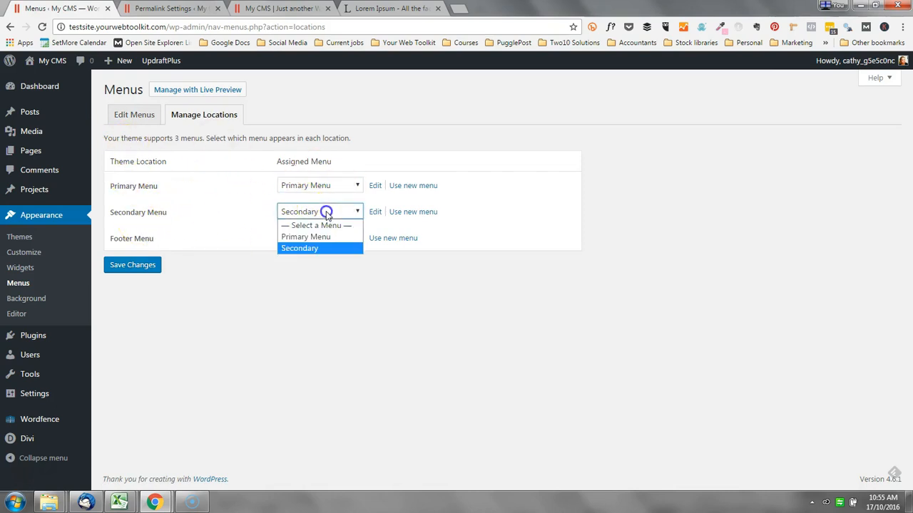
click(327, 249)
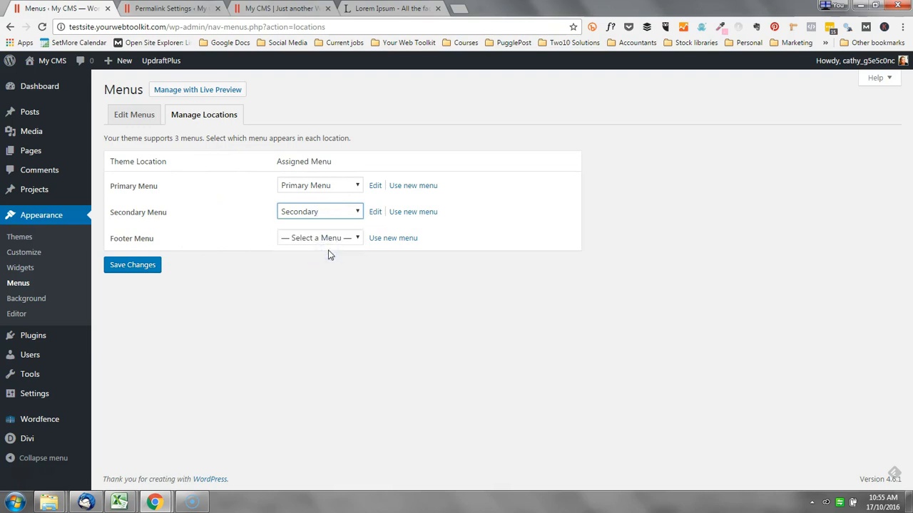
Step: Create a new menu named Footer for the Footer Menu theme location
click(323, 239)
click(392, 238)
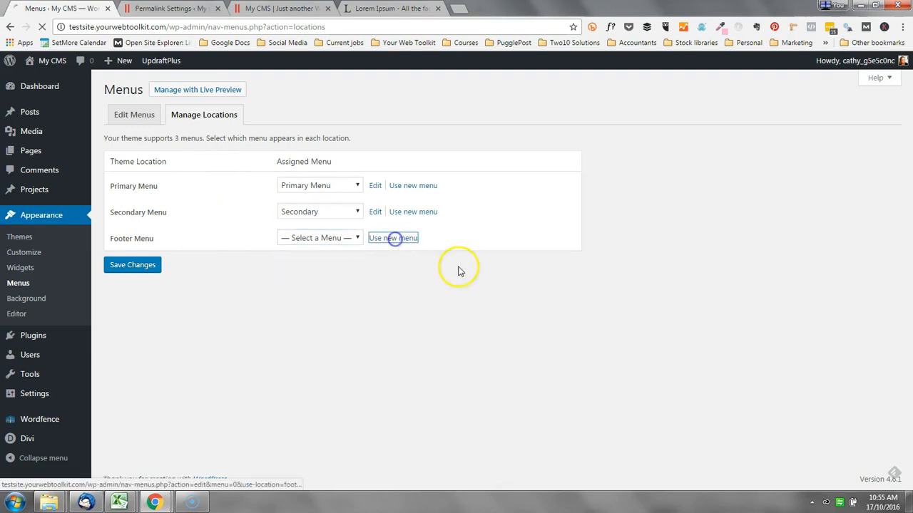
click(344, 196)
text(Footer)
click(375, 208)
click(874, 197)
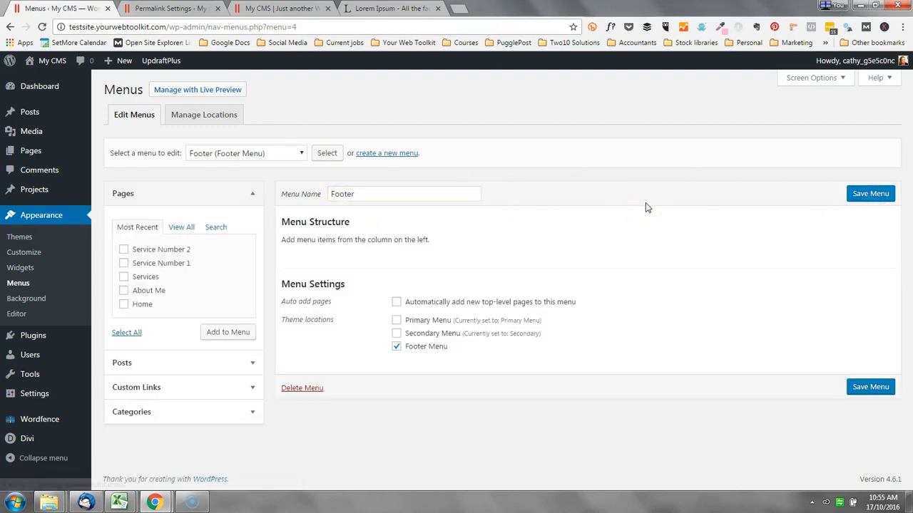
Step: Load the Primary Menu, Secondary and Footer menus one after another to check each one's assigned theme location
click(283, 155)
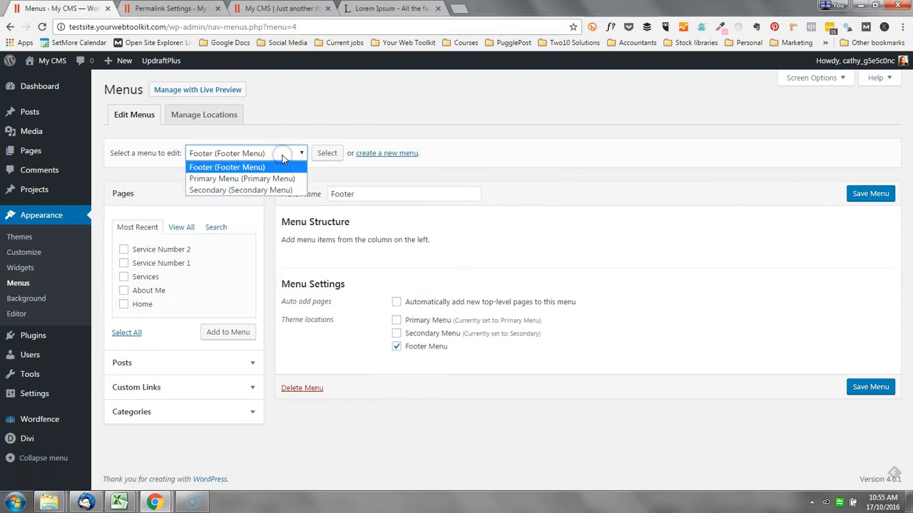
click(260, 179)
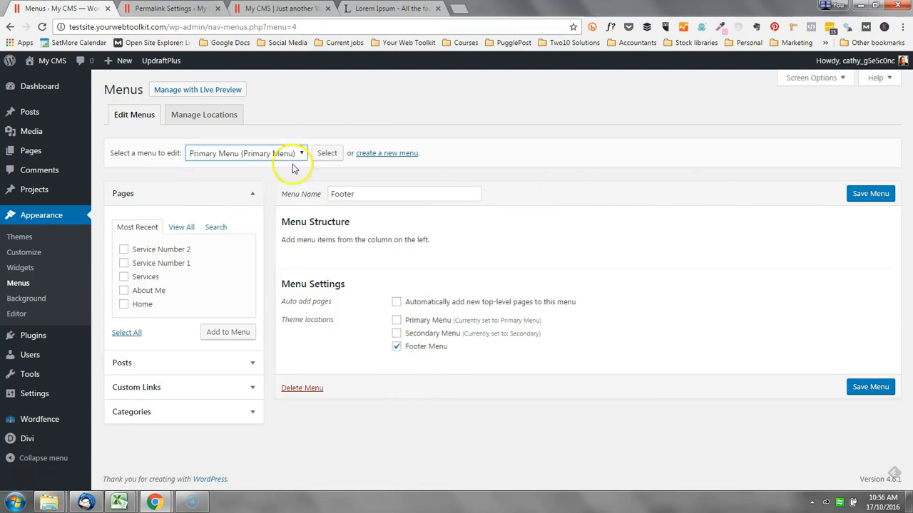
click(333, 156)
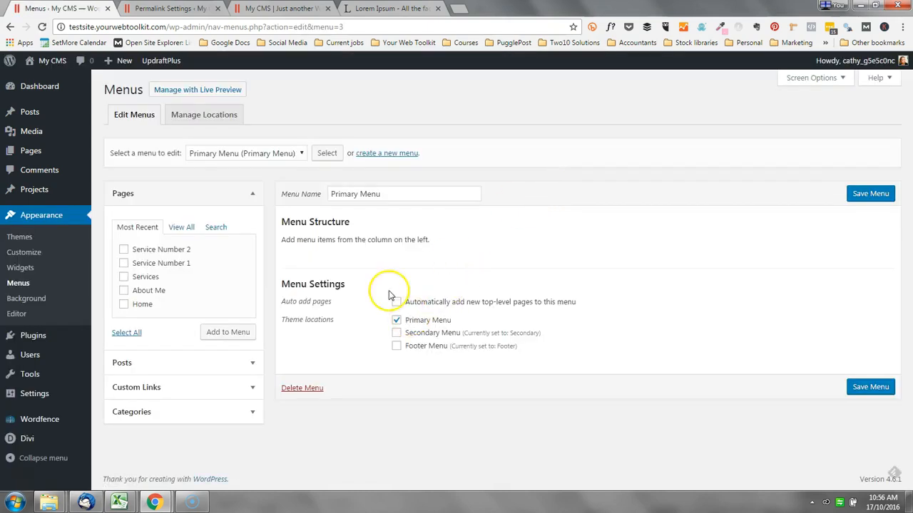
click(222, 154)
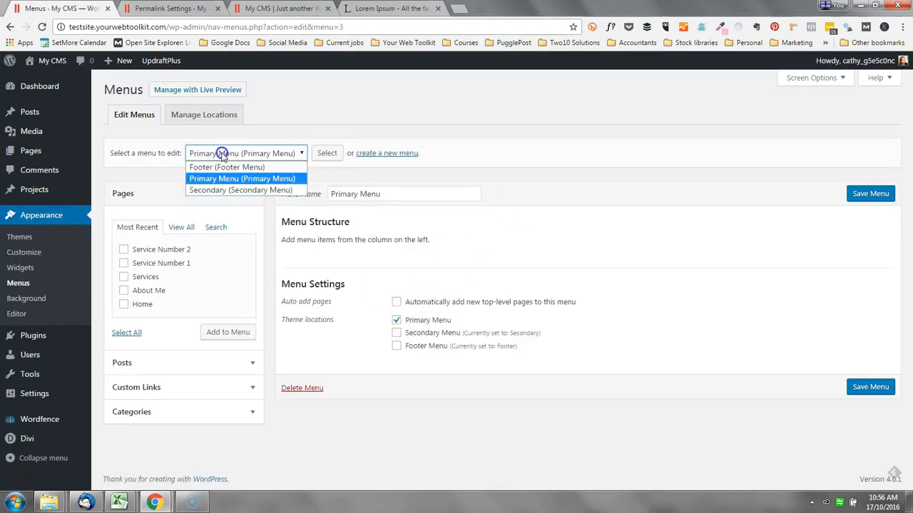
click(229, 189)
click(328, 153)
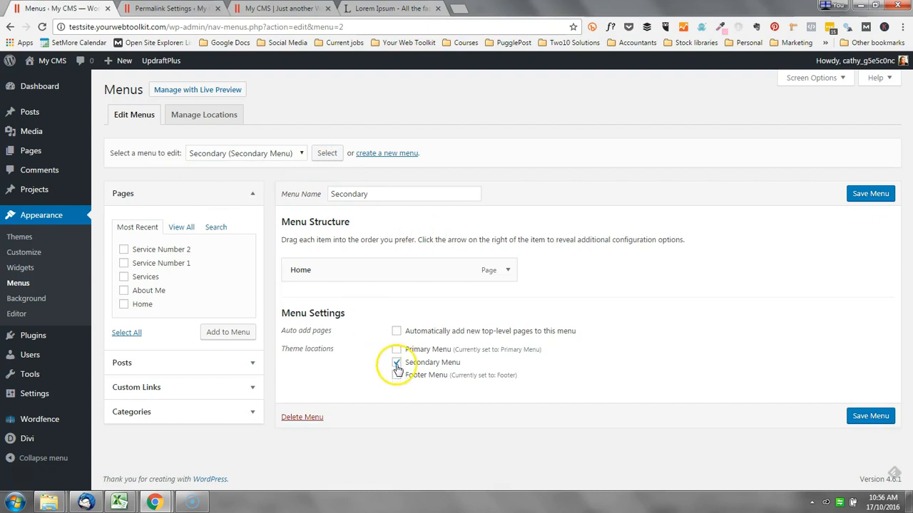
click(221, 153)
click(227, 166)
click(326, 153)
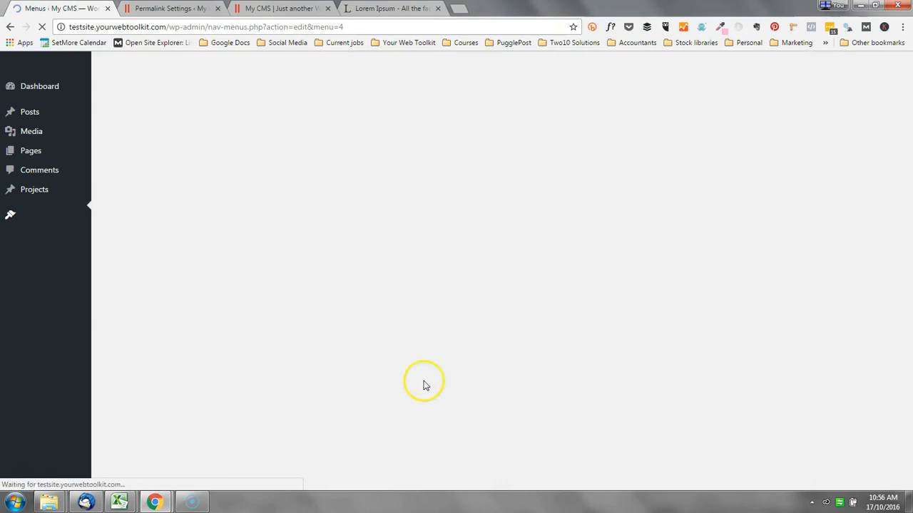
Step: Load the Primary Menu for editing
click(237, 154)
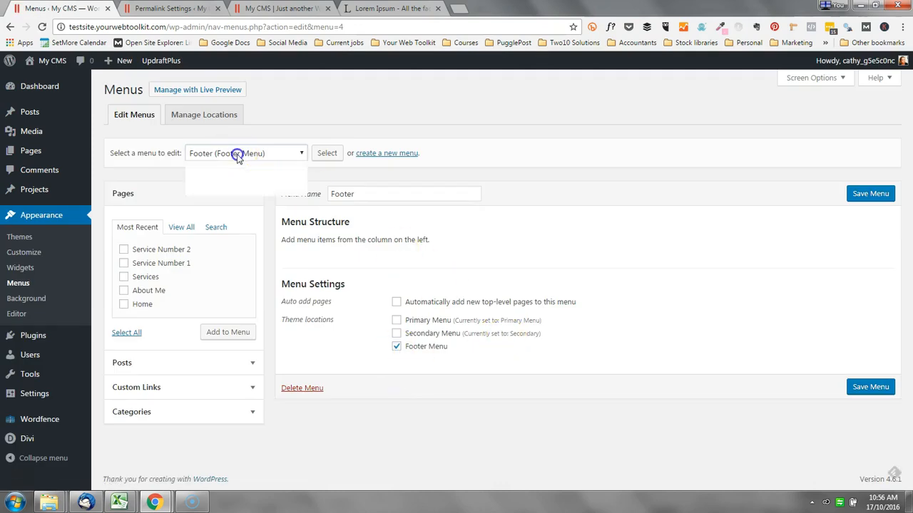
click(240, 178)
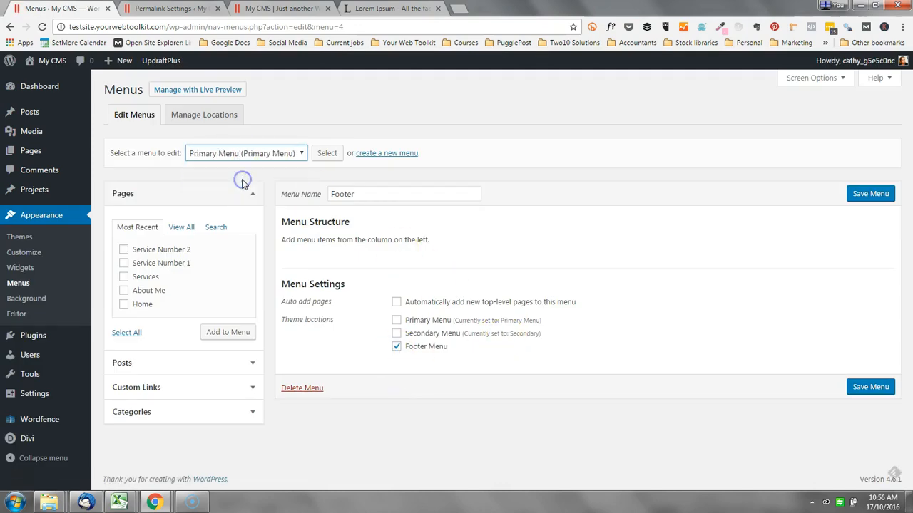
click(326, 153)
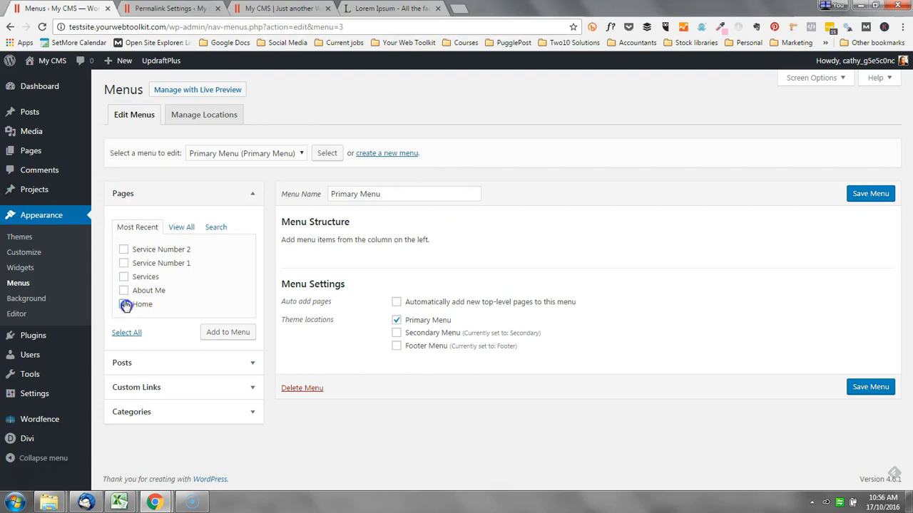
Step: Add all five pages to the Primary Menu and order Home first, followed by About Me
click(123, 263)
click(226, 334)
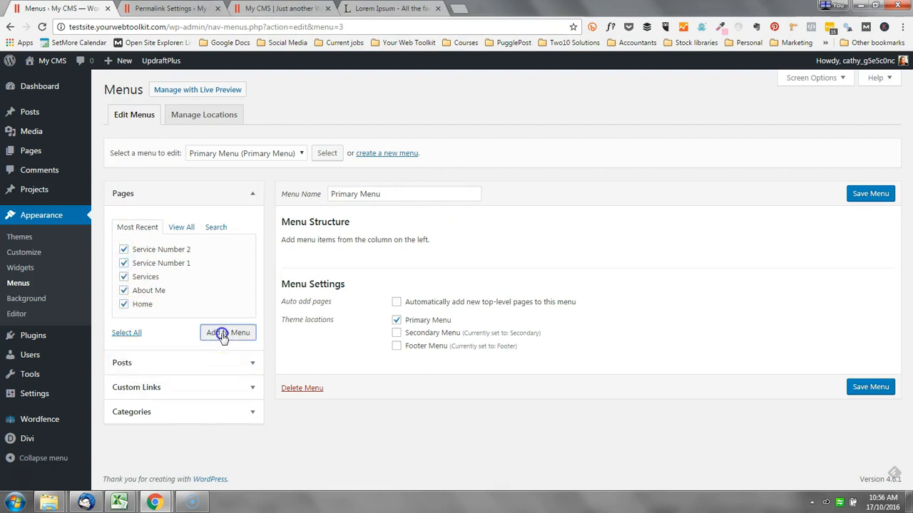
drag(318, 384, 310, 264)
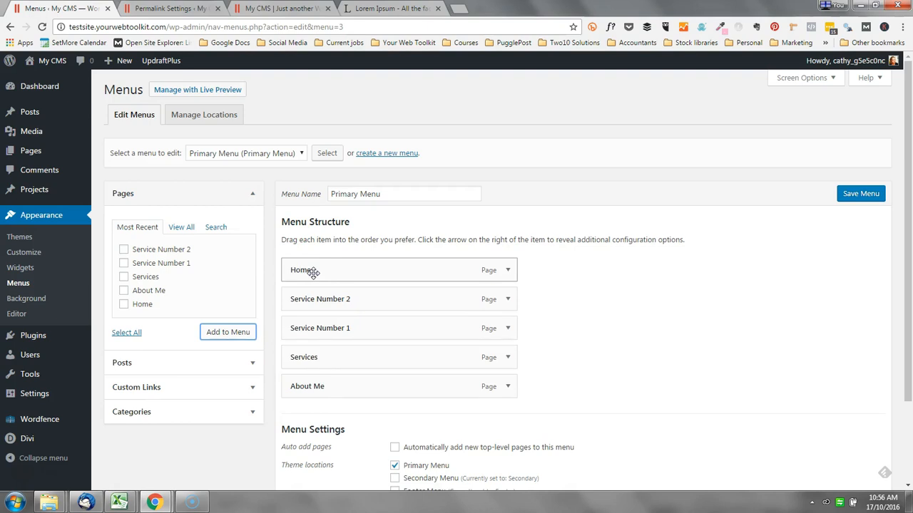
drag(330, 387, 300, 304)
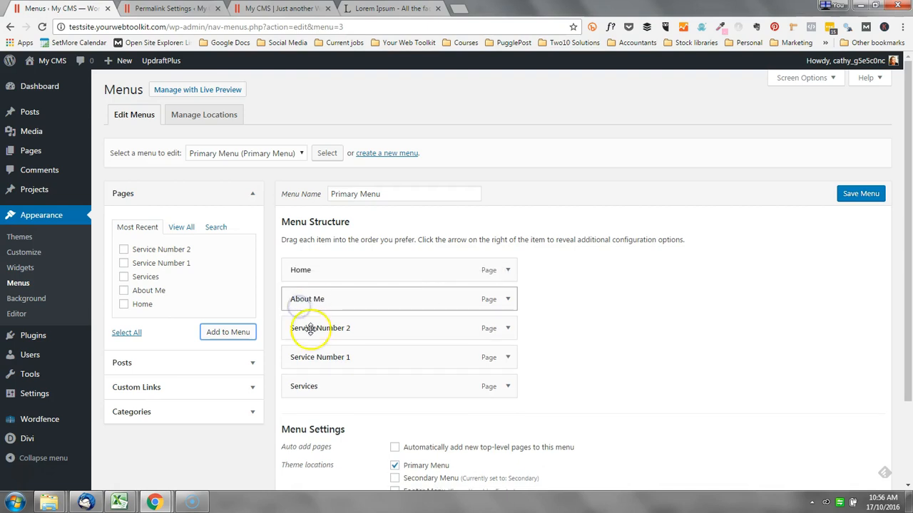
Step: Place Services below About Me with Service Number 1 and Service Number 2 as its sub items, and save the Primary Menu
drag(316, 387, 307, 324)
drag(320, 386, 367, 383)
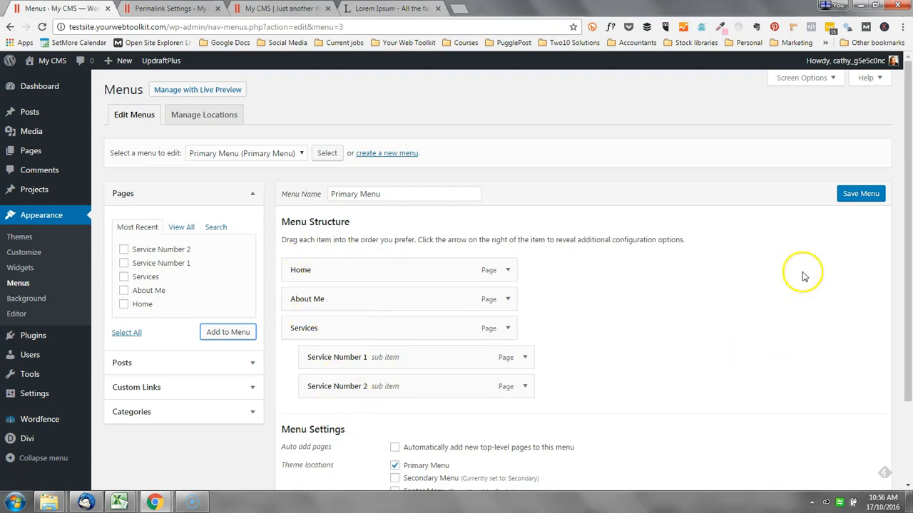
click(861, 193)
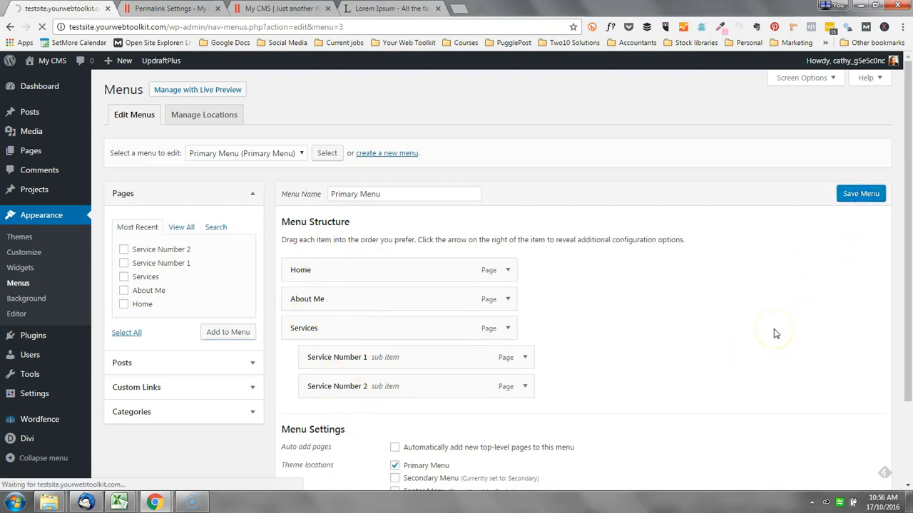
Step: Reload the live site and test the primary navigation through the Home, About Me and Service Number 1 pages
click(283, 8)
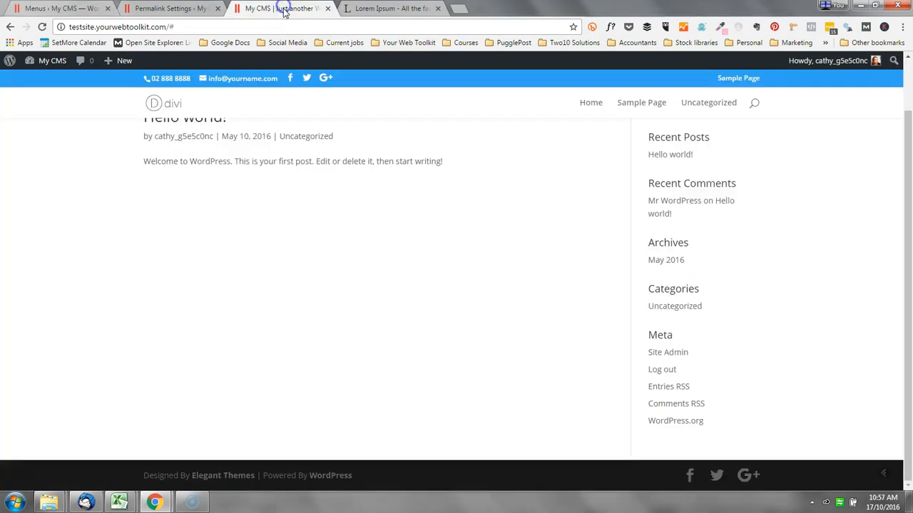
scroll(298, 204, up, 3)
click(40, 24)
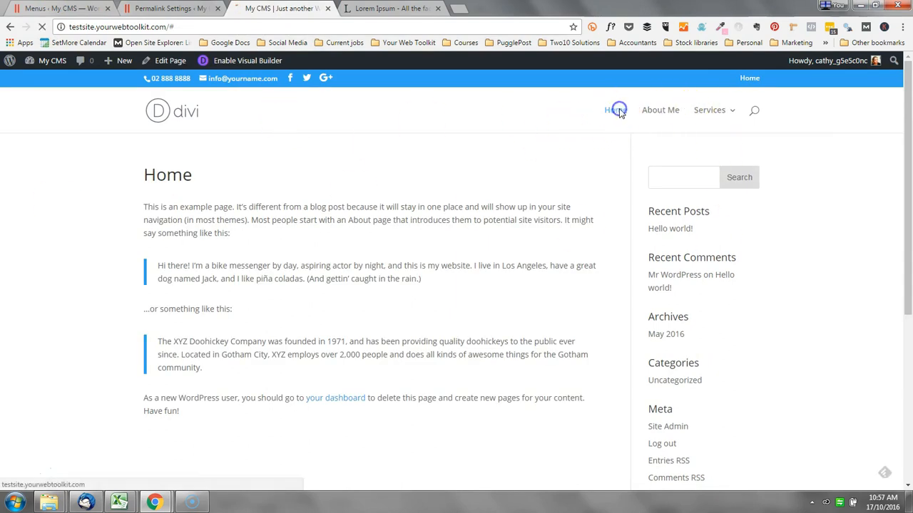
click(661, 110)
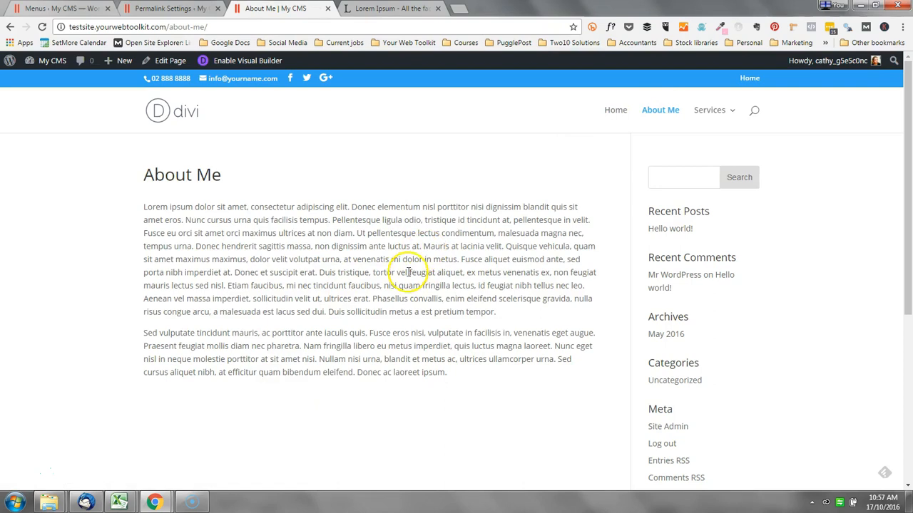
mouse_move(717, 112)
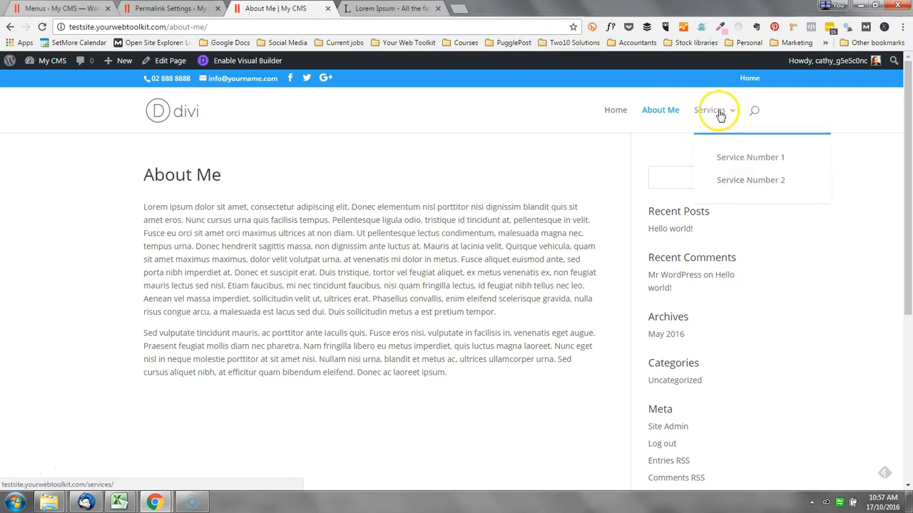
click(744, 159)
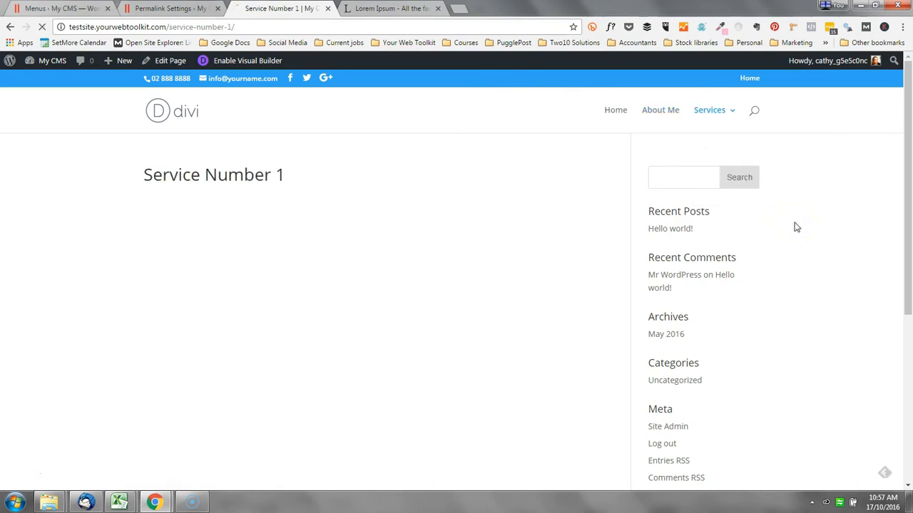
Step: Load the Secondary menu for editing and compare it with the top bar navigation on the live site
click(55, 8)
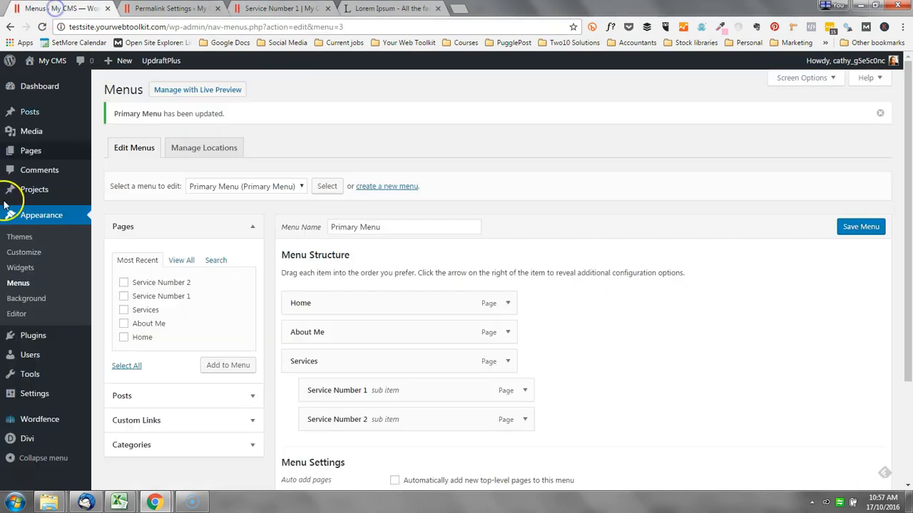
click(240, 186)
click(244, 223)
click(328, 187)
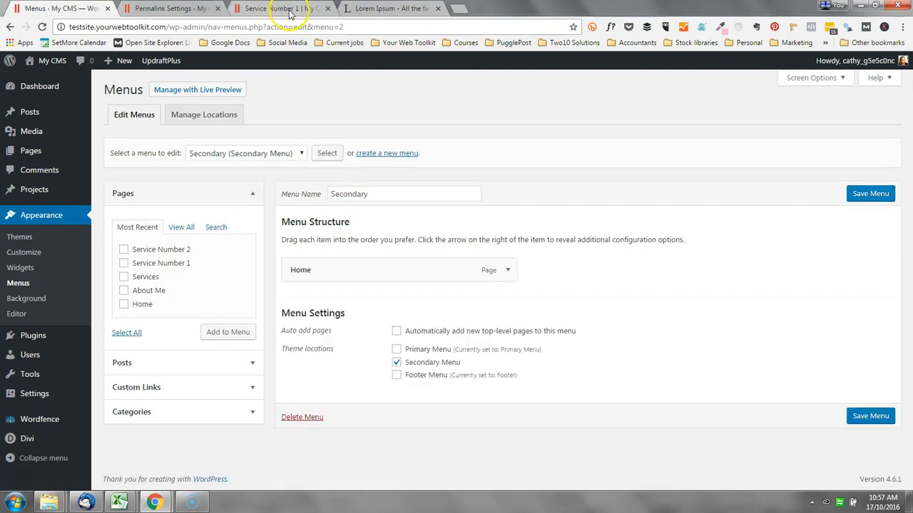
click(288, 10)
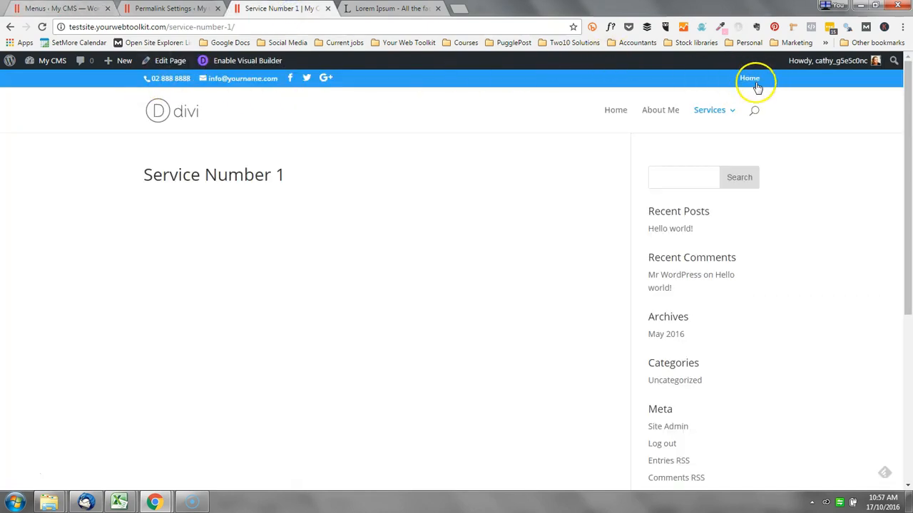
click(65, 8)
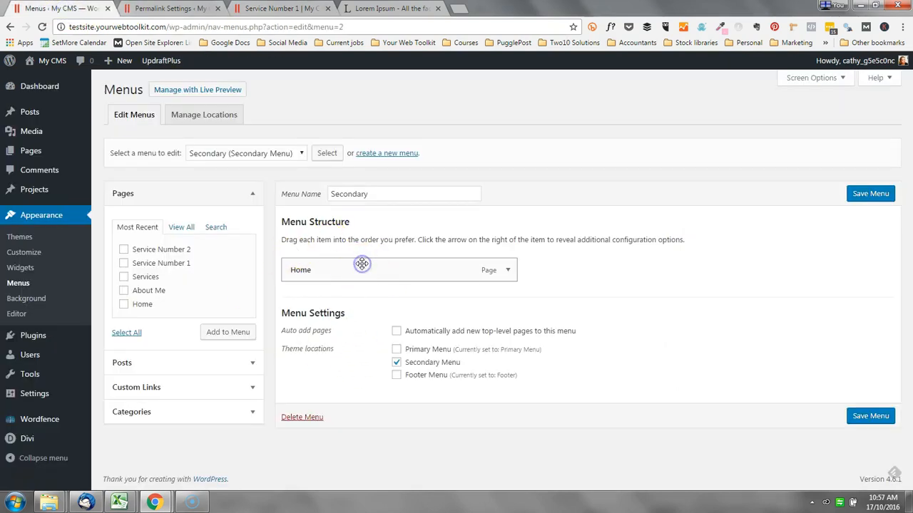
Step: Add the About Me page to the Secondary menu, save it, and reload the live site to check the top bar
click(124, 290)
click(228, 335)
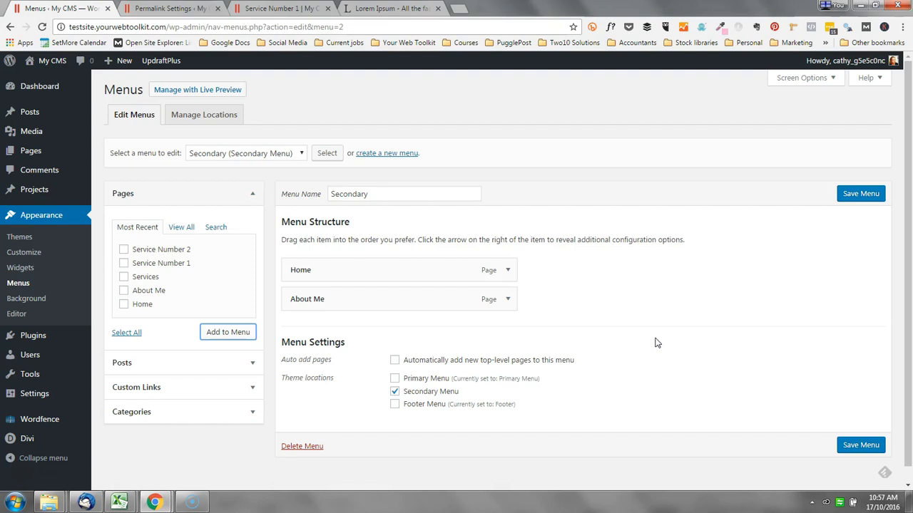
click(278, 8)
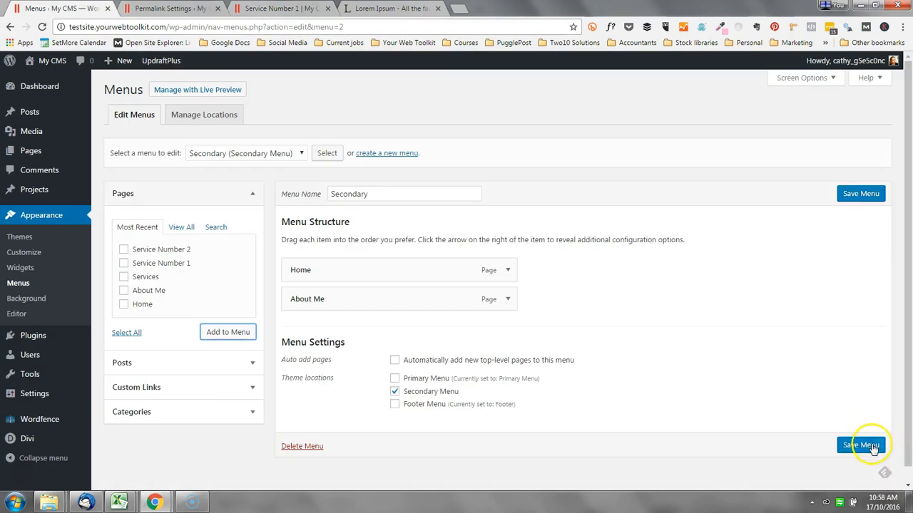
click(871, 447)
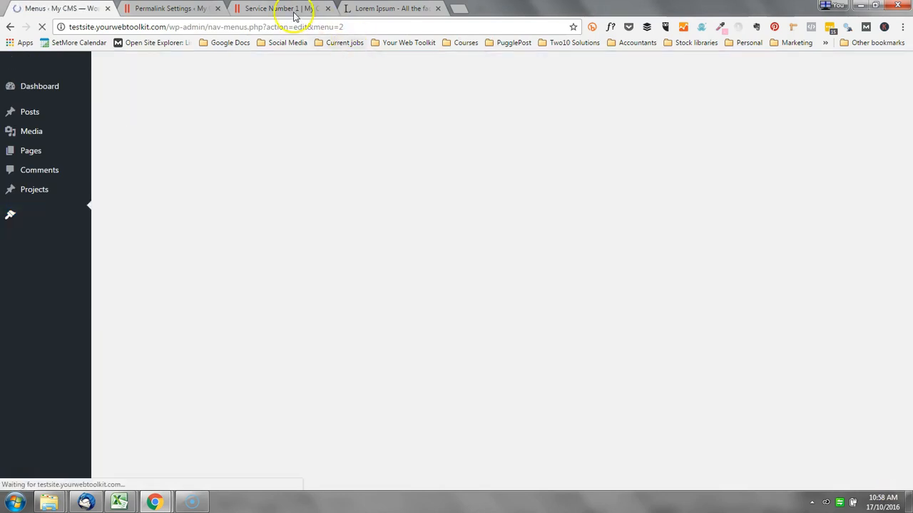
click(294, 10)
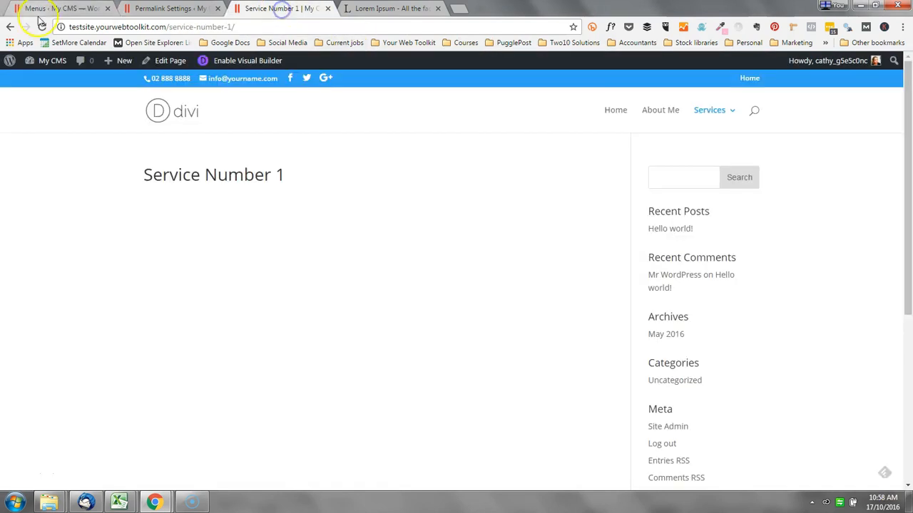
click(42, 27)
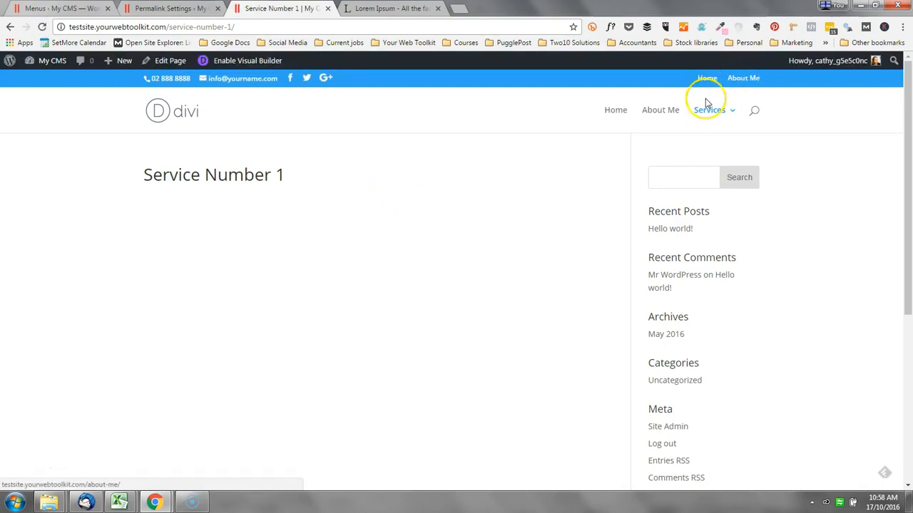
Step: Load the Footer menu for editing and add the Home, About Me and Services pages to it
click(66, 8)
click(264, 186)
click(265, 198)
click(317, 193)
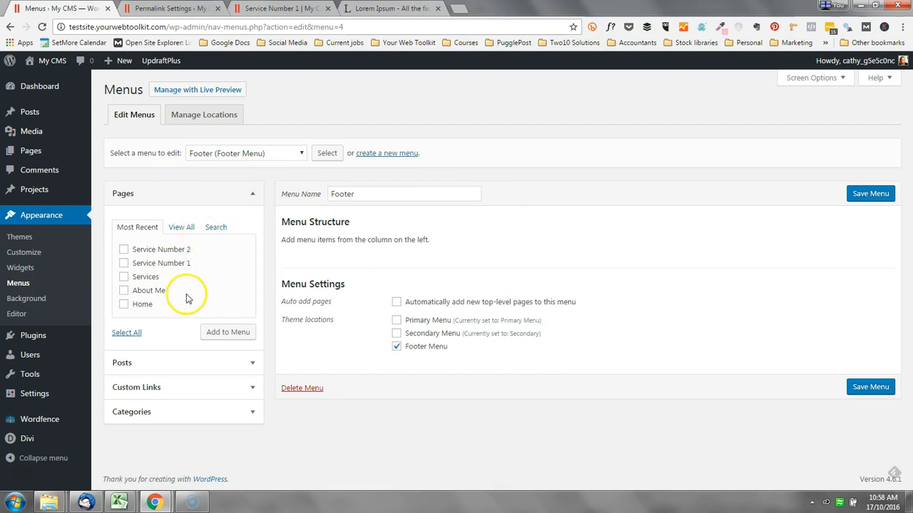
click(125, 278)
click(214, 332)
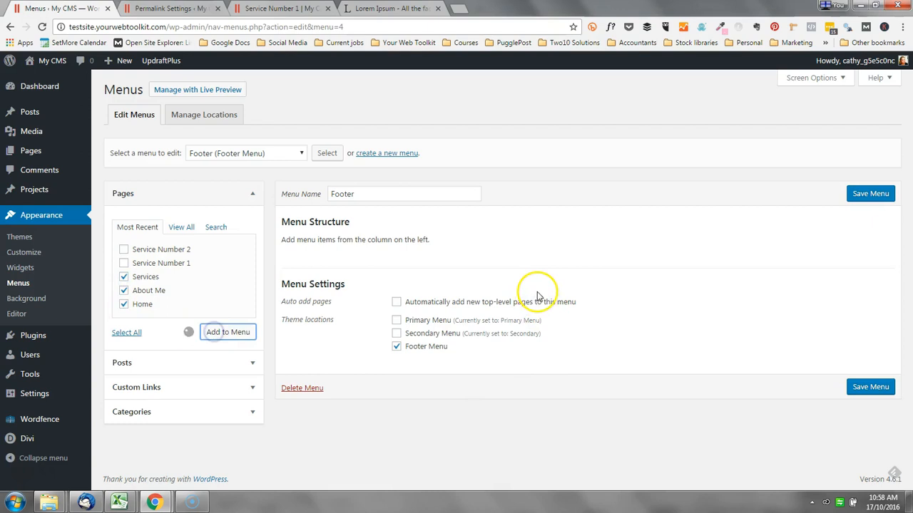
Step: Order the Footer menu items as Home, About Me and Services, and save the menu
drag(342, 331, 353, 269)
drag(344, 326, 350, 301)
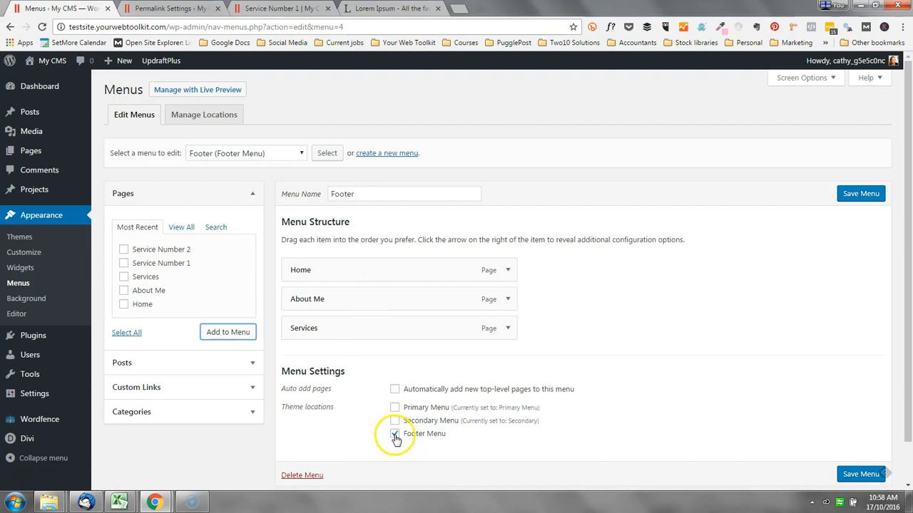
scroll(784, 427, down, 1)
click(859, 430)
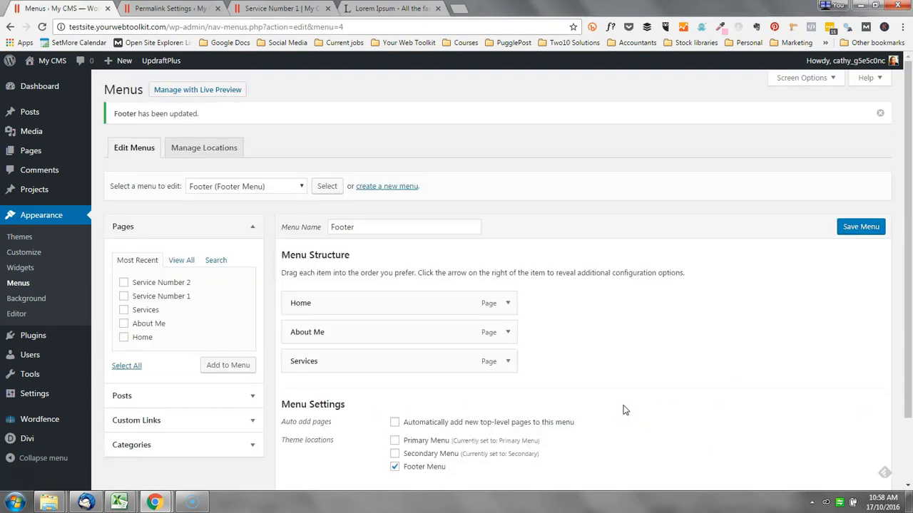
Step: Reload the live site and examine the menu links in the page footer
click(296, 8)
click(42, 27)
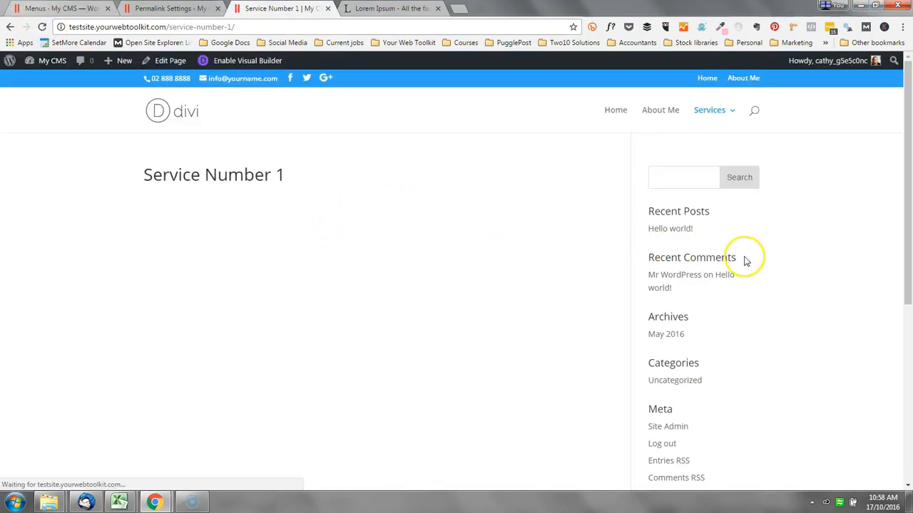
scroll(849, 256, down, 3)
scroll(848, 253, down, 1)
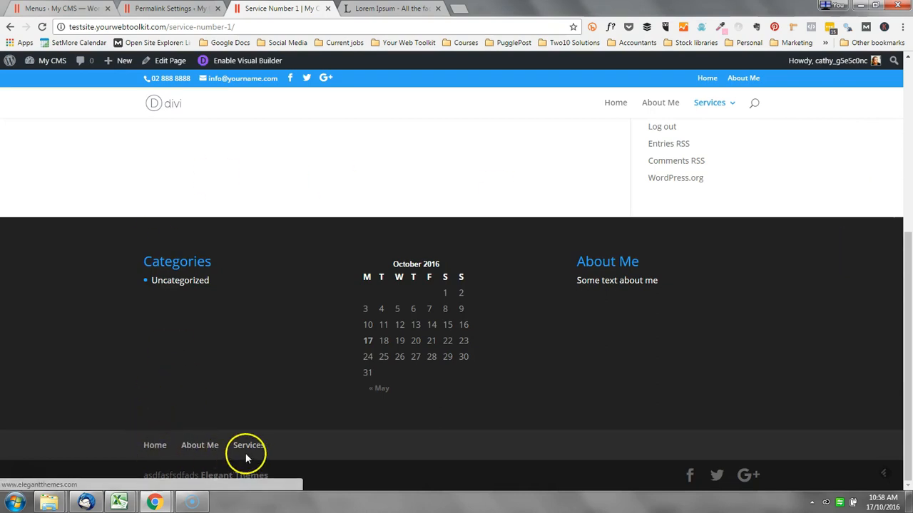
scroll(501, 321, up, 4)
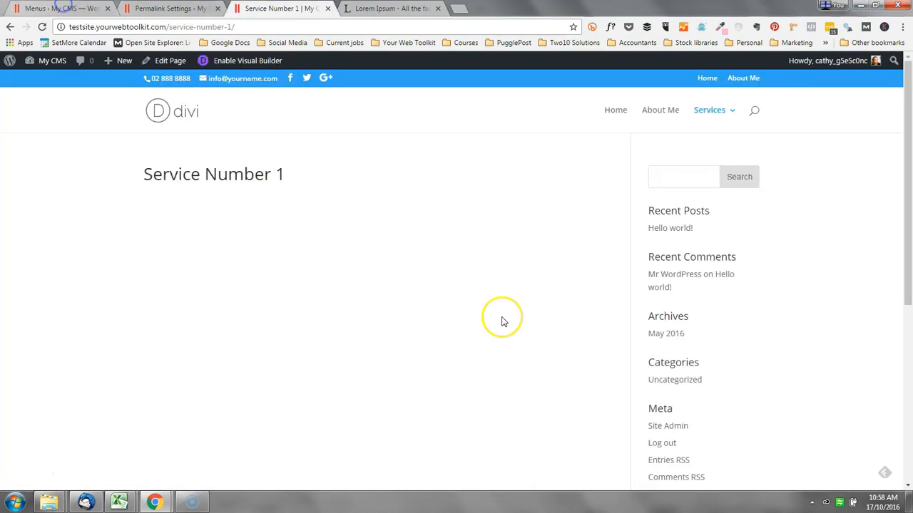